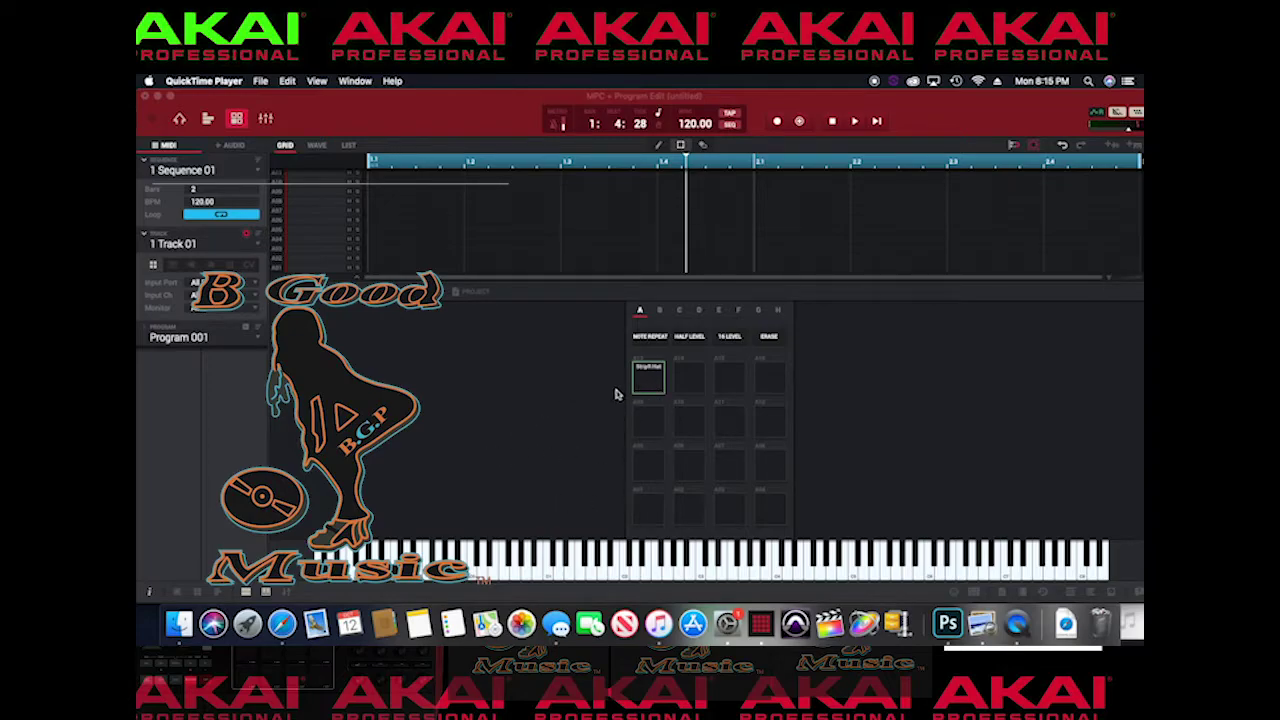
- Activate the MPC window and audition the hi-hat on pad A01
click(648, 378)
click(658, 376)
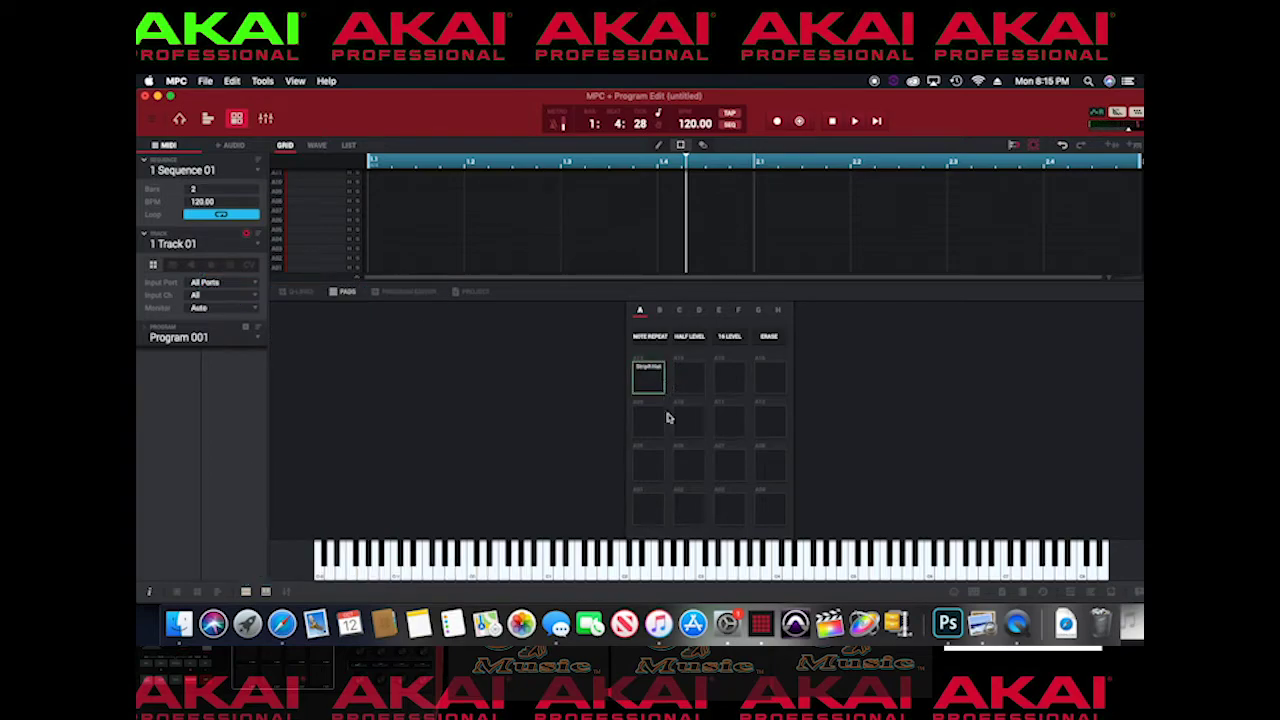
mouse_move(787, 576)
mouse_down()
mouse_move(737, 563)
mouse_move(571, 571)
mouse_move(929, 569)
mouse_move(554, 571)
mouse_move(613, 560)
mouse_move(763, 569)
mouse_up()
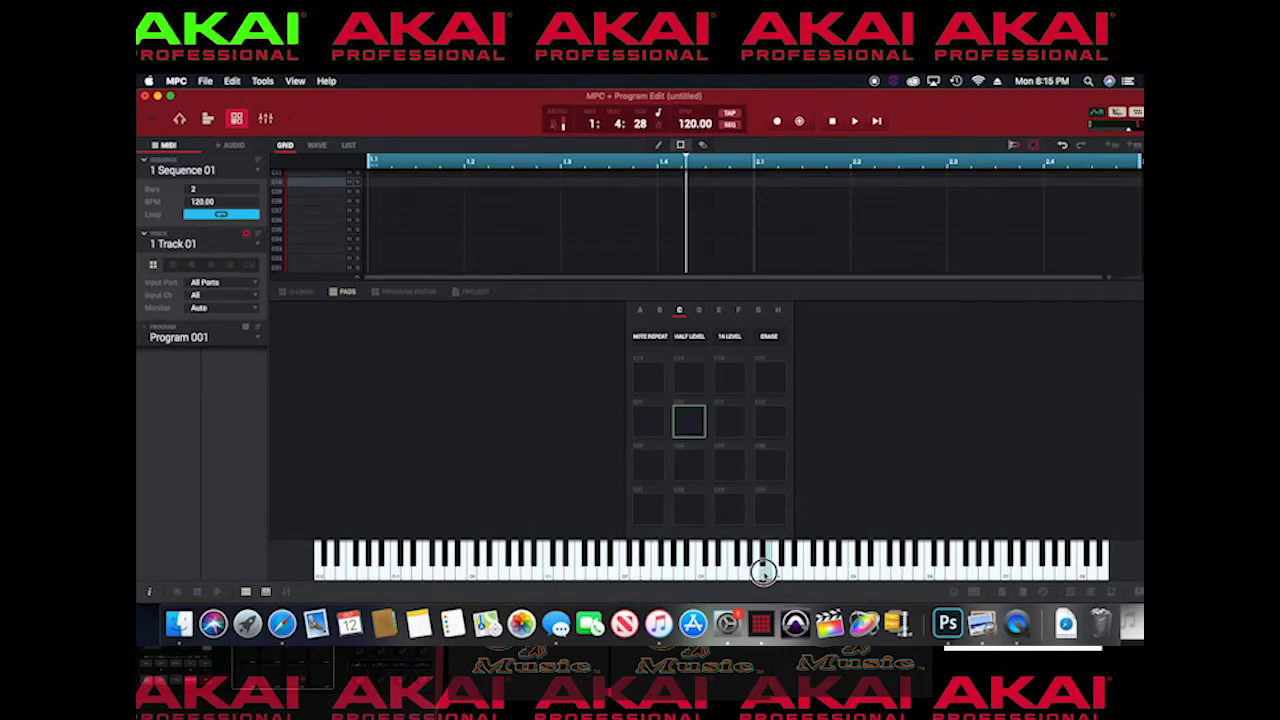
click(641, 311)
scroll(357, 265, up, 5)
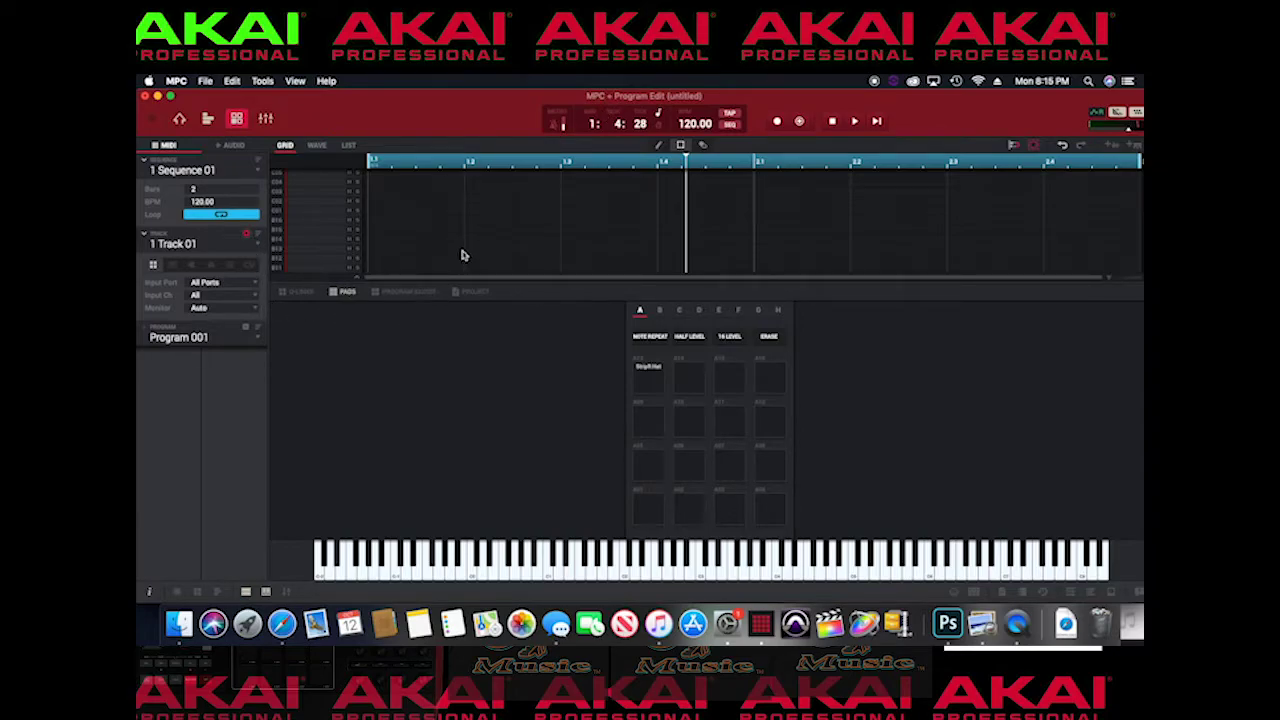
click(644, 379)
click(659, 338)
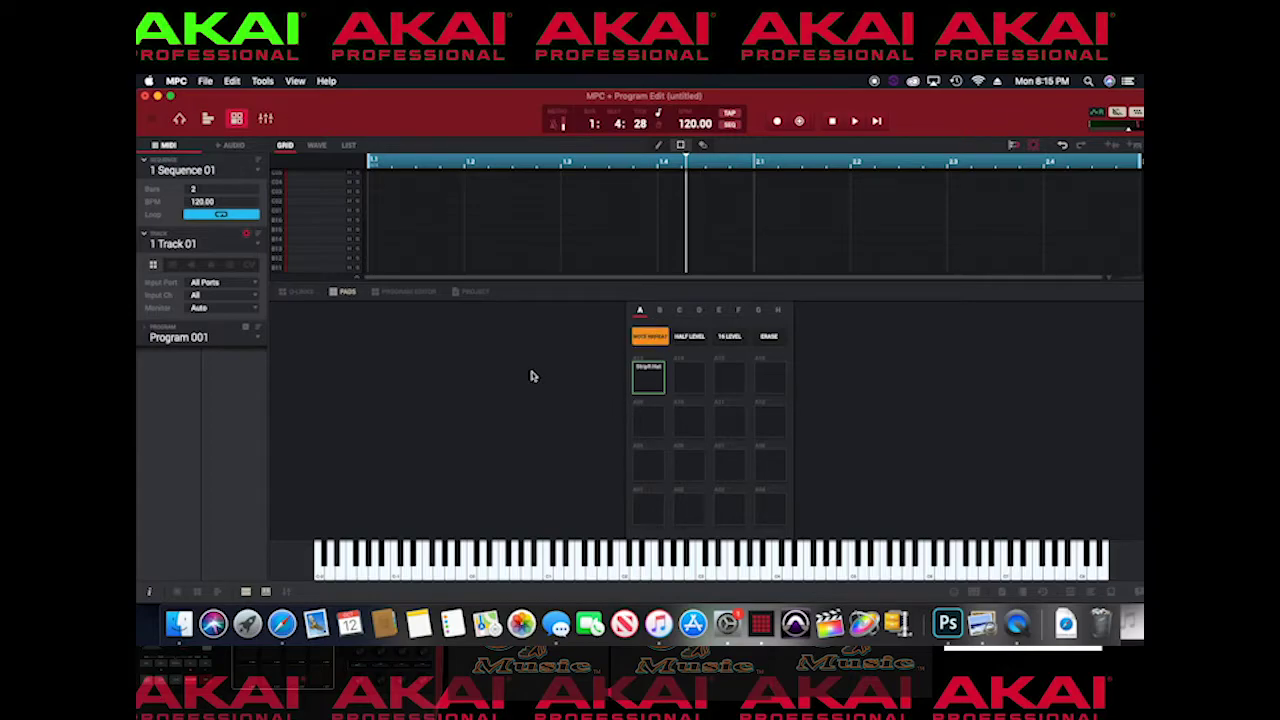
click(649, 380)
click(672, 558)
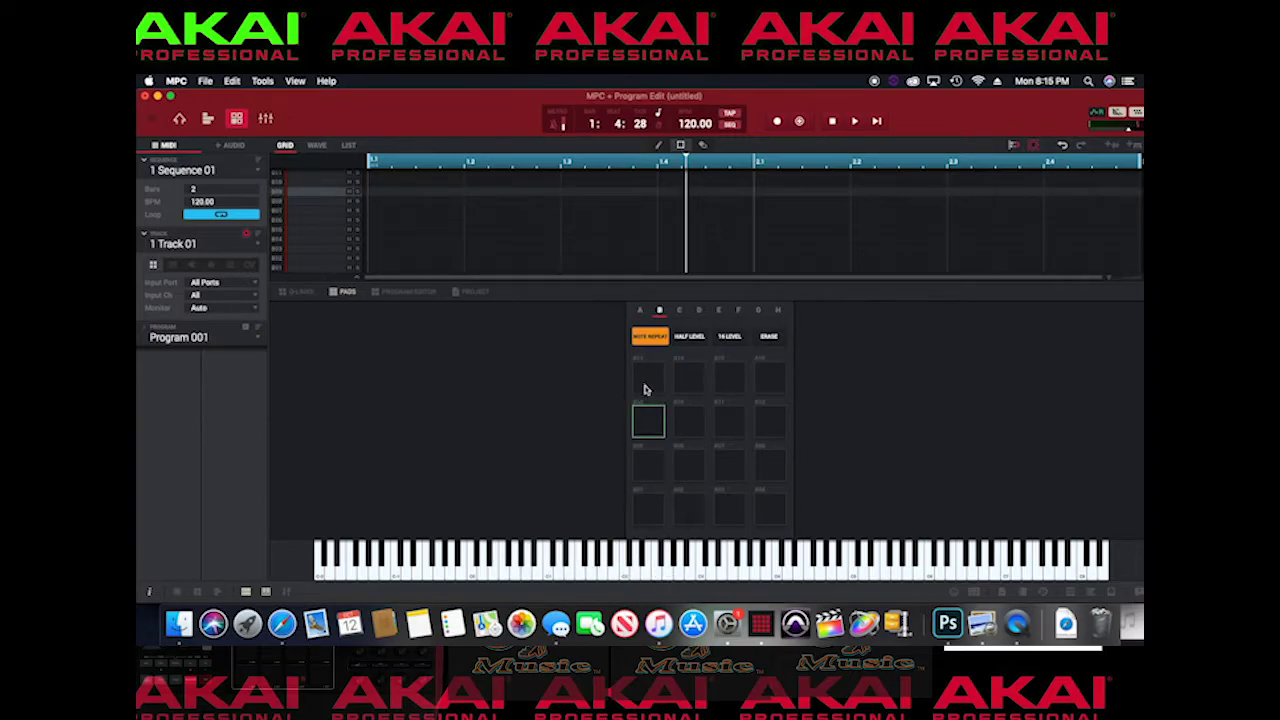
click(641, 312)
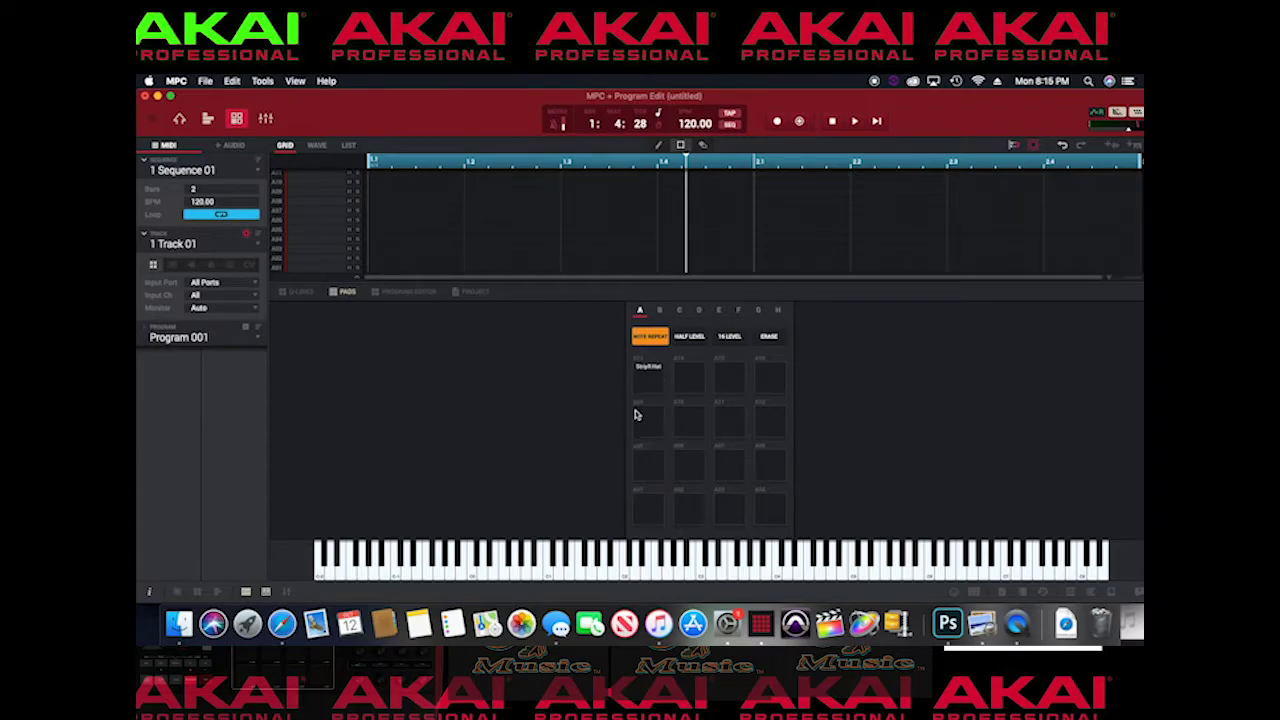
click(650, 380)
click(650, 380)
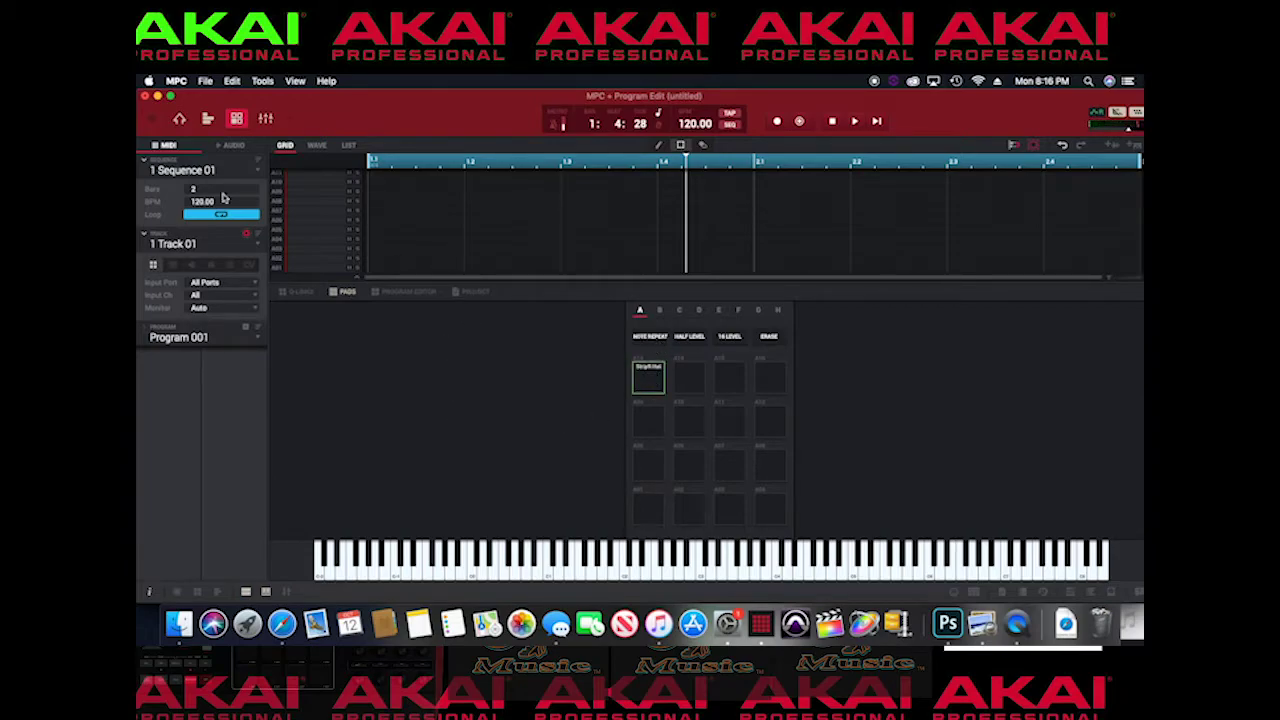
click(173, 267)
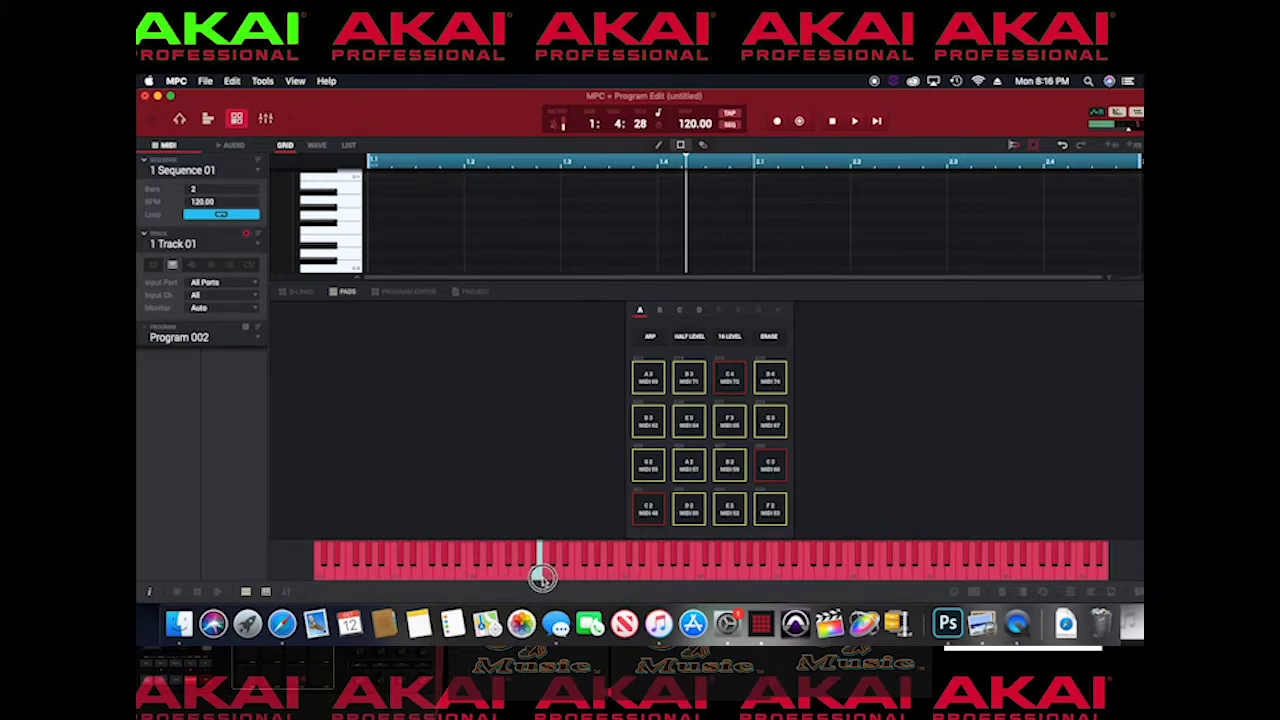
- Audition Program 002 across the on-screen keyboard and open its Program Editor
mouse_move(868, 572)
mouse_down()
mouse_move(714, 575)
mouse_move(931, 567)
mouse_move(795, 573)
mouse_up()
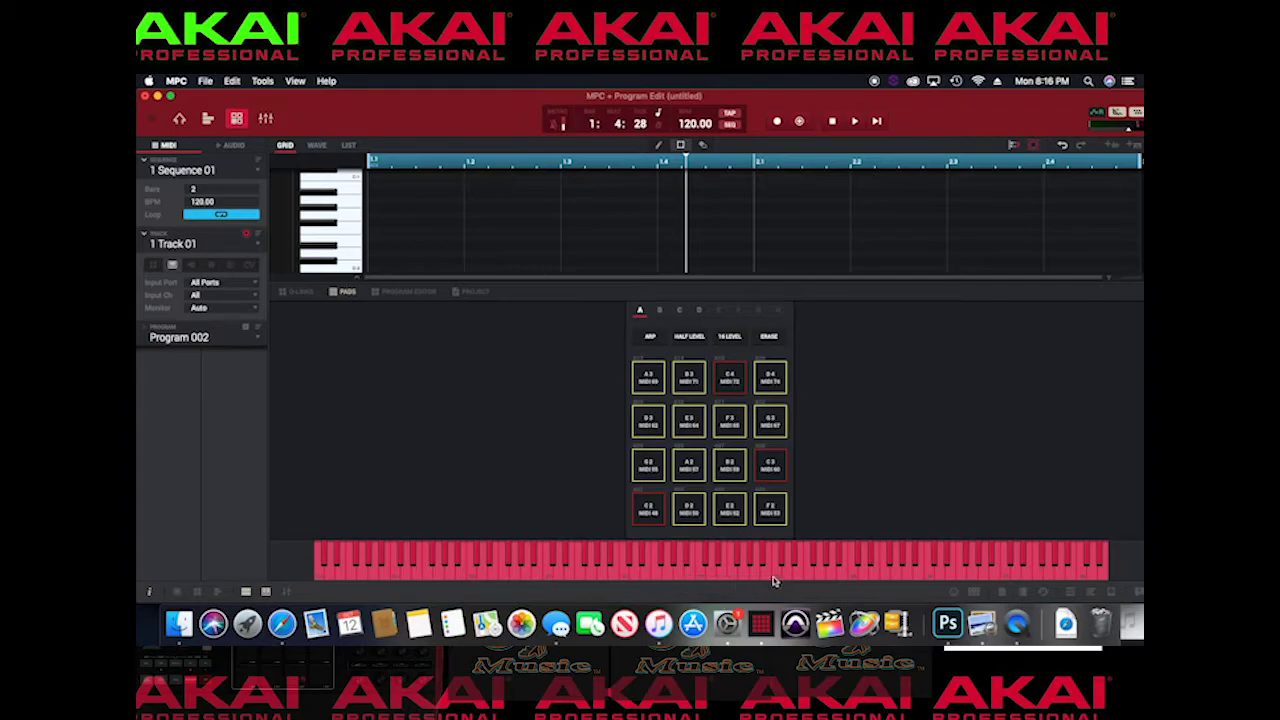
click(404, 291)
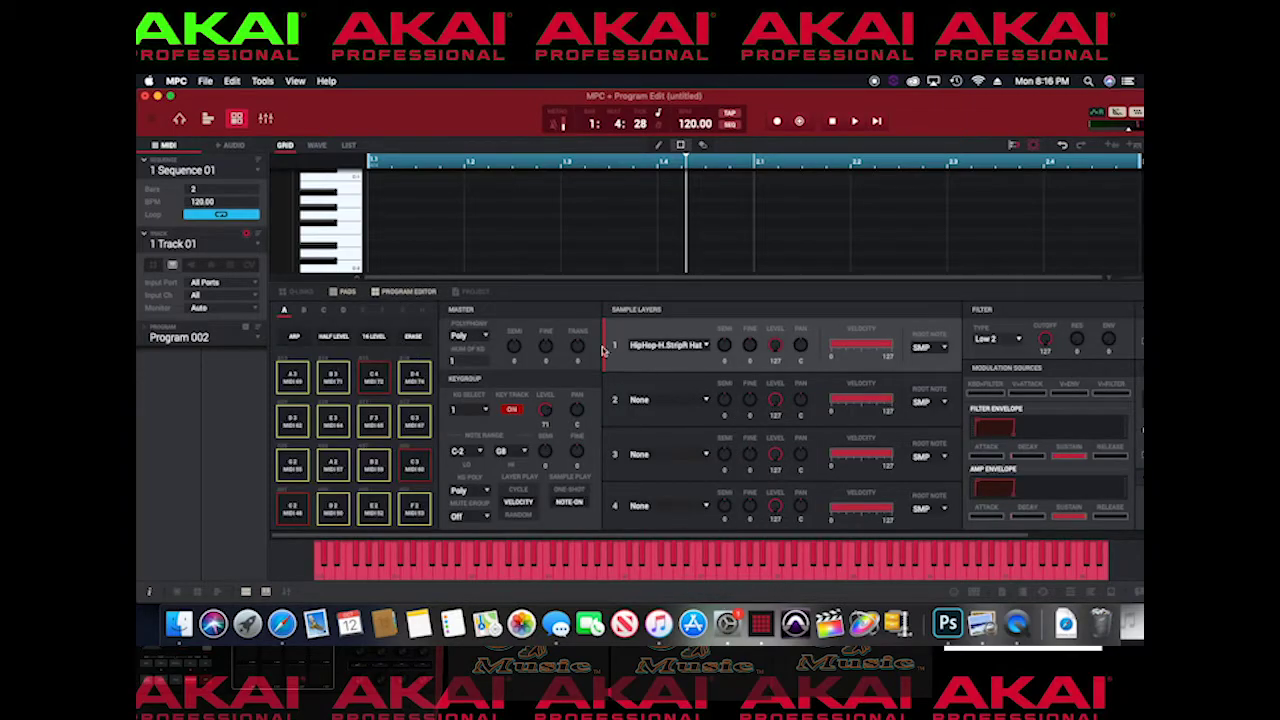
- Load HipHop-HiHat-StripR Hat into layer 1 of keygroup 1
click(706, 347)
click(700, 372)
click(264, 592)
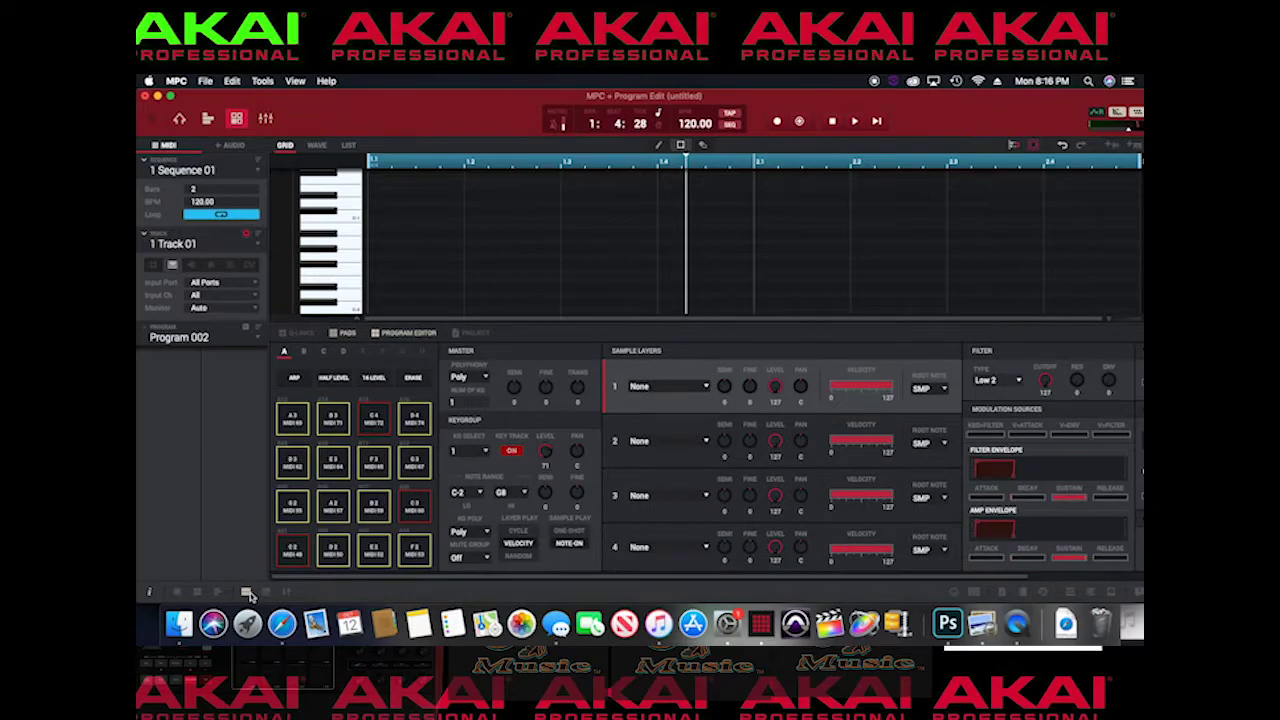
click(264, 593)
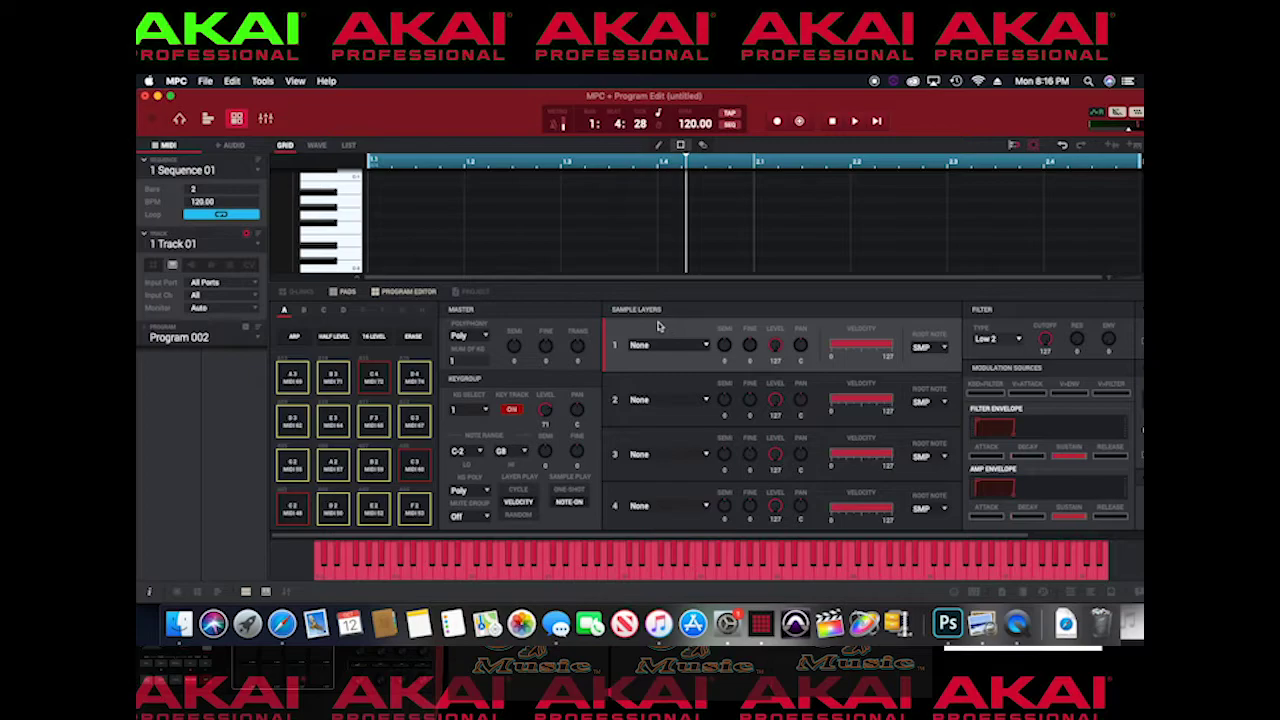
click(705, 346)
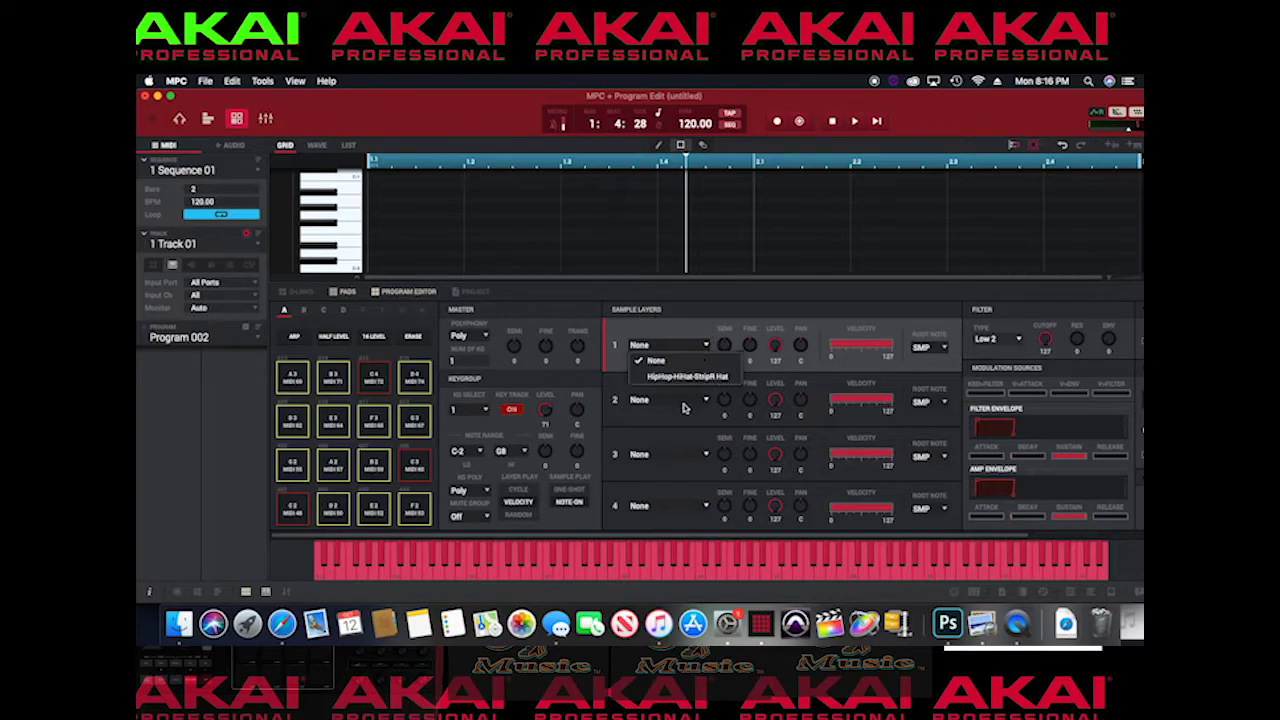
click(685, 378)
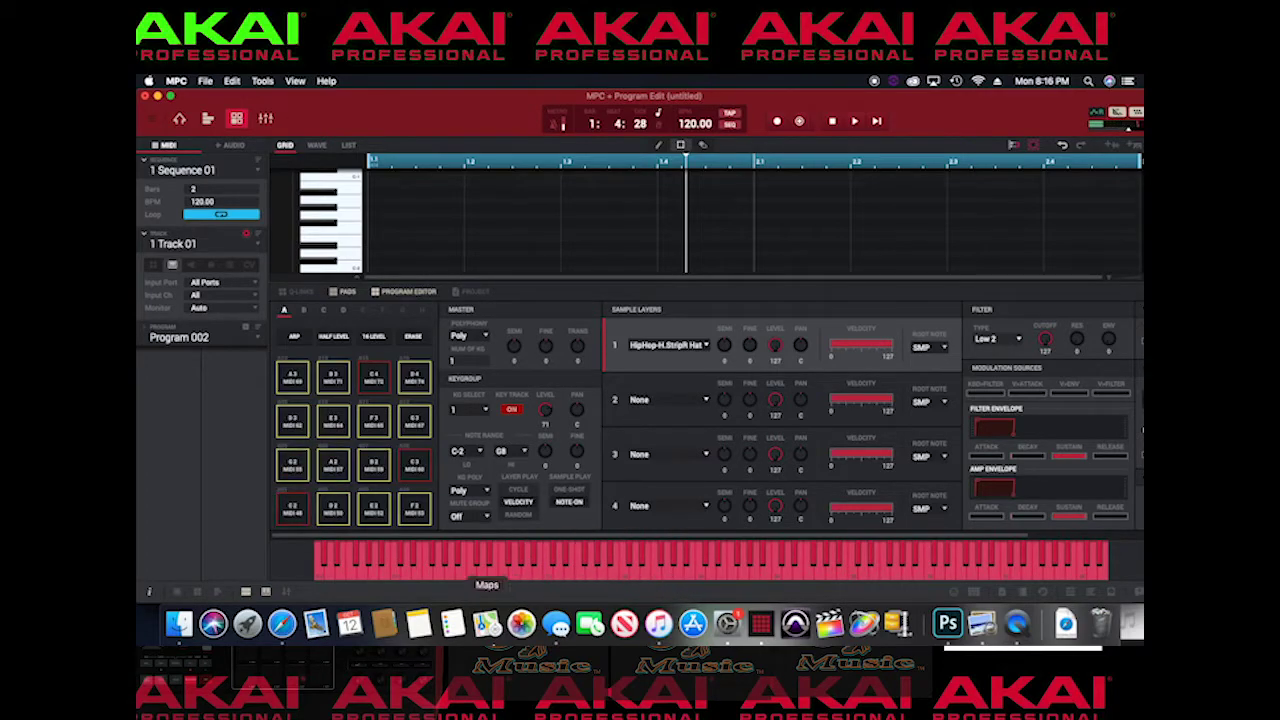
scroll(385, 225, up, 3)
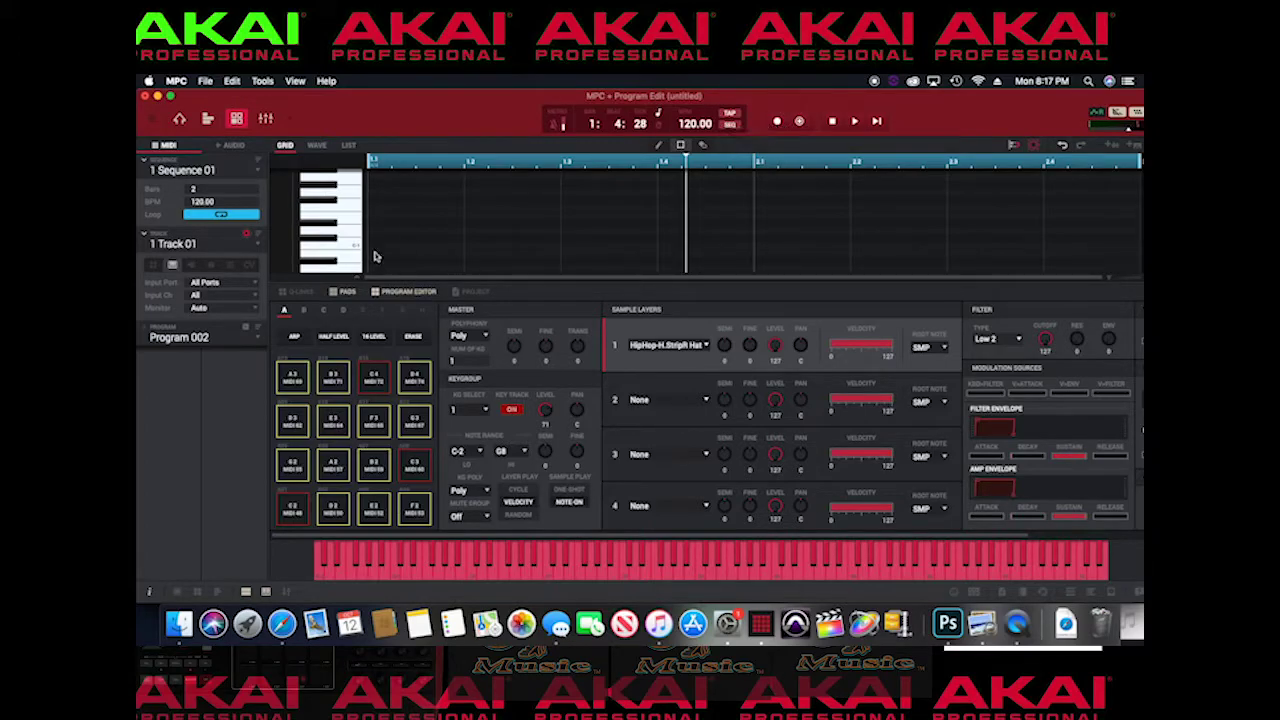
- Switch to Track 02 and make it a Keyscape plugin instrument track
click(258, 244)
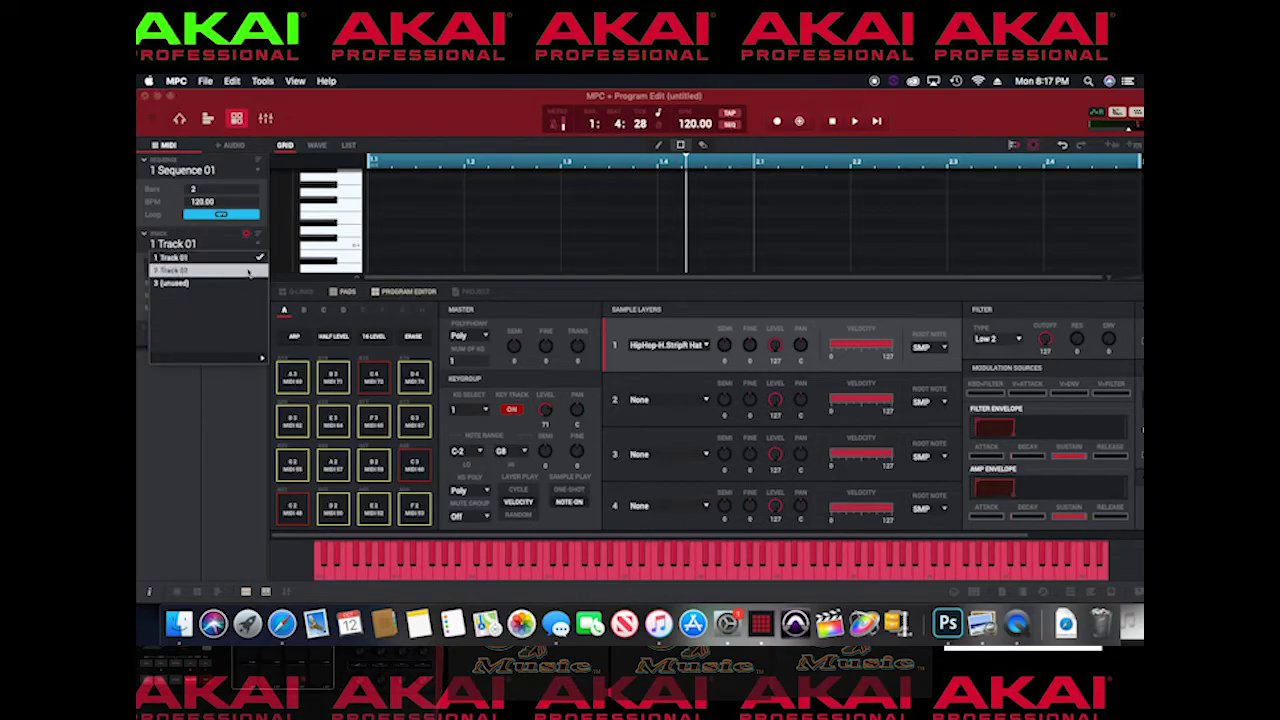
click(246, 271)
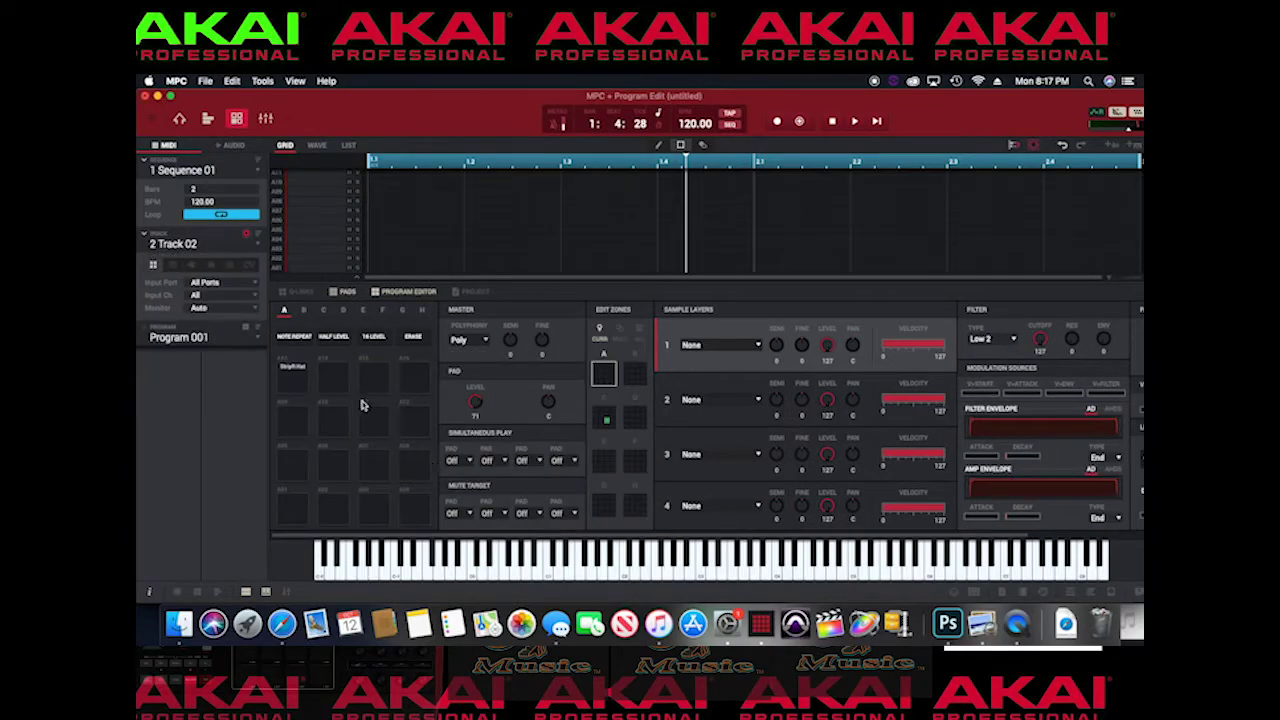
click(403, 291)
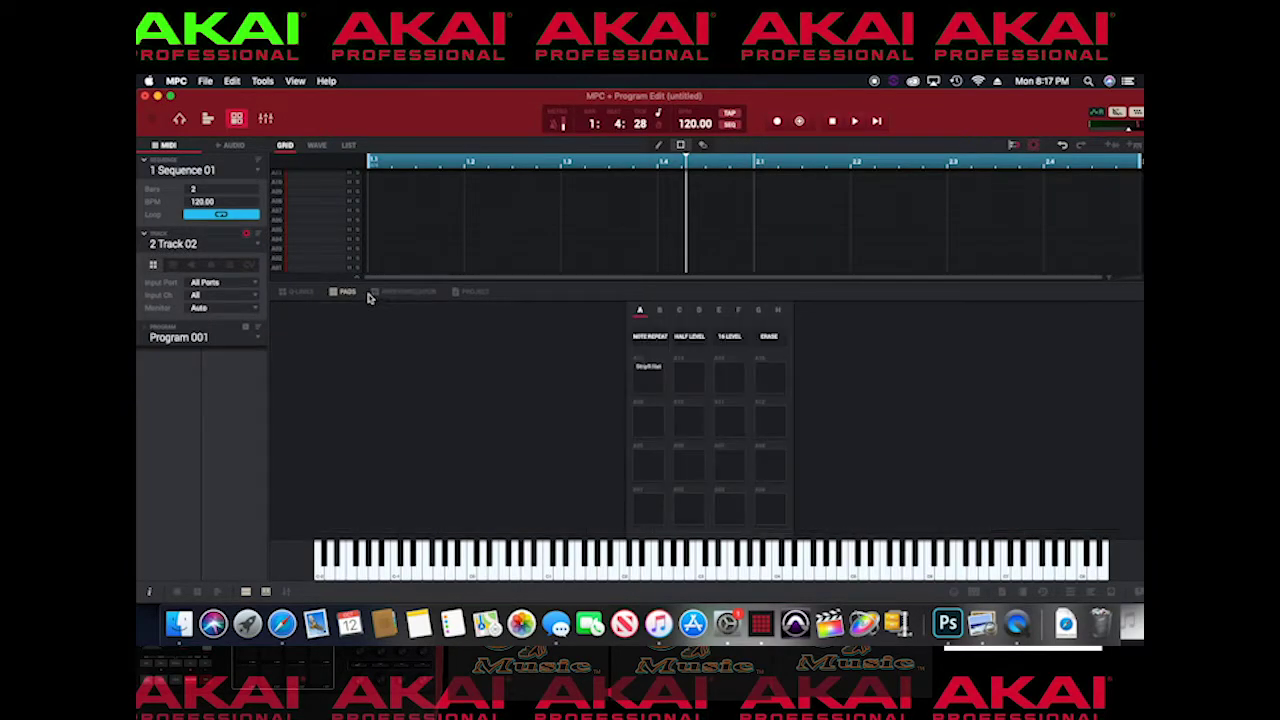
click(192, 267)
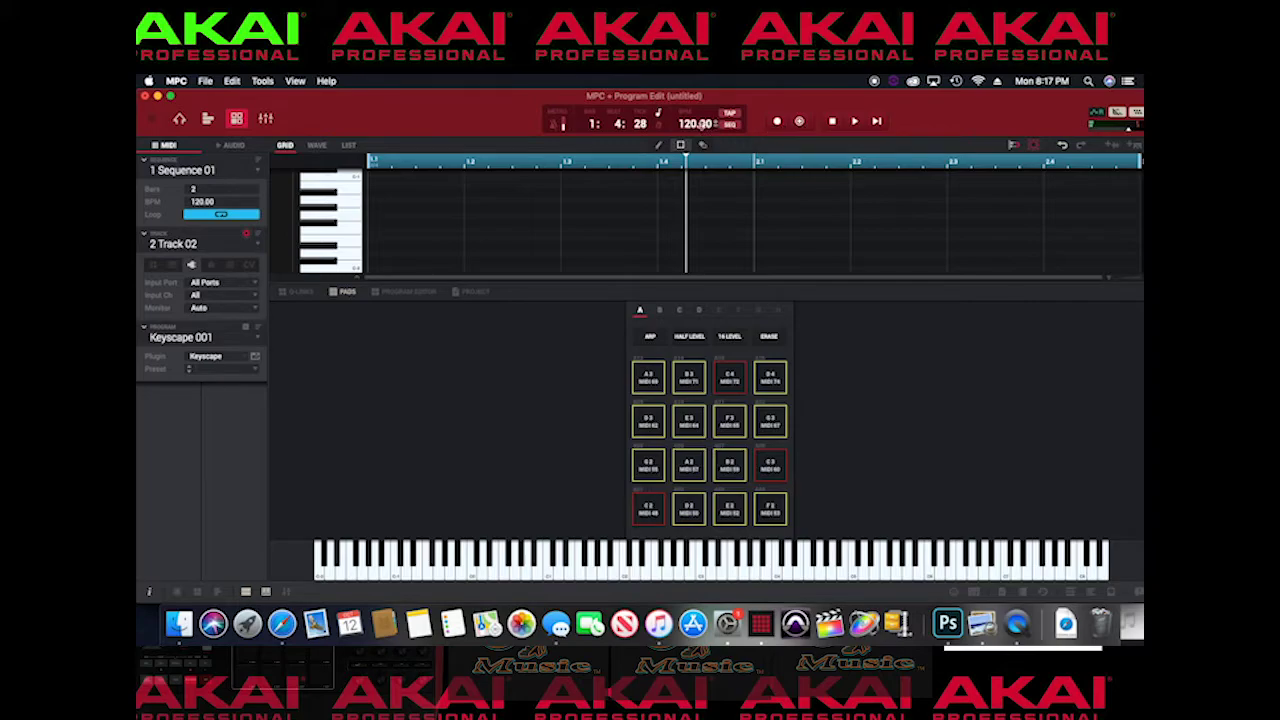
- Set the tempo to 110.55 BPM, record and play the sequence, then return to Track 01
mouse_move(686, 124)
mouse_down()
mouse_move(688, 148)
mouse_move(688, 128)
mouse_up()
double_click(690, 123)
click(777, 121)
click(854, 121)
click(854, 121)
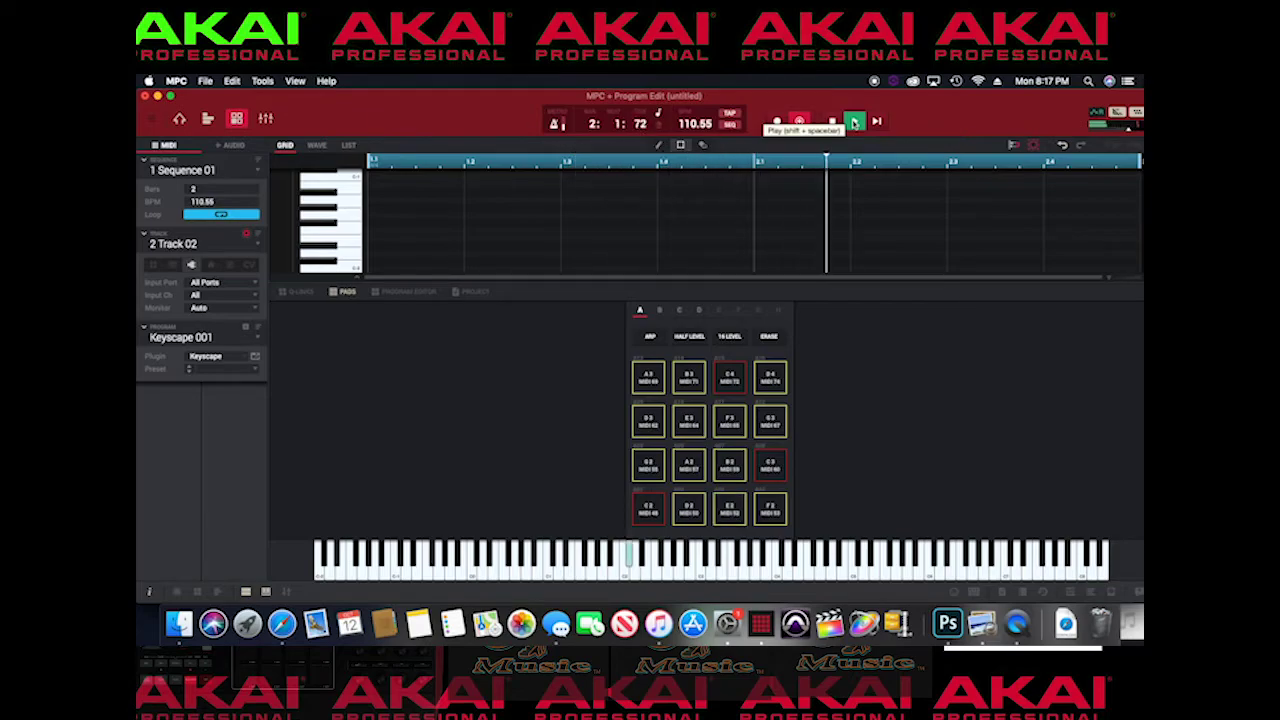
click(854, 121)
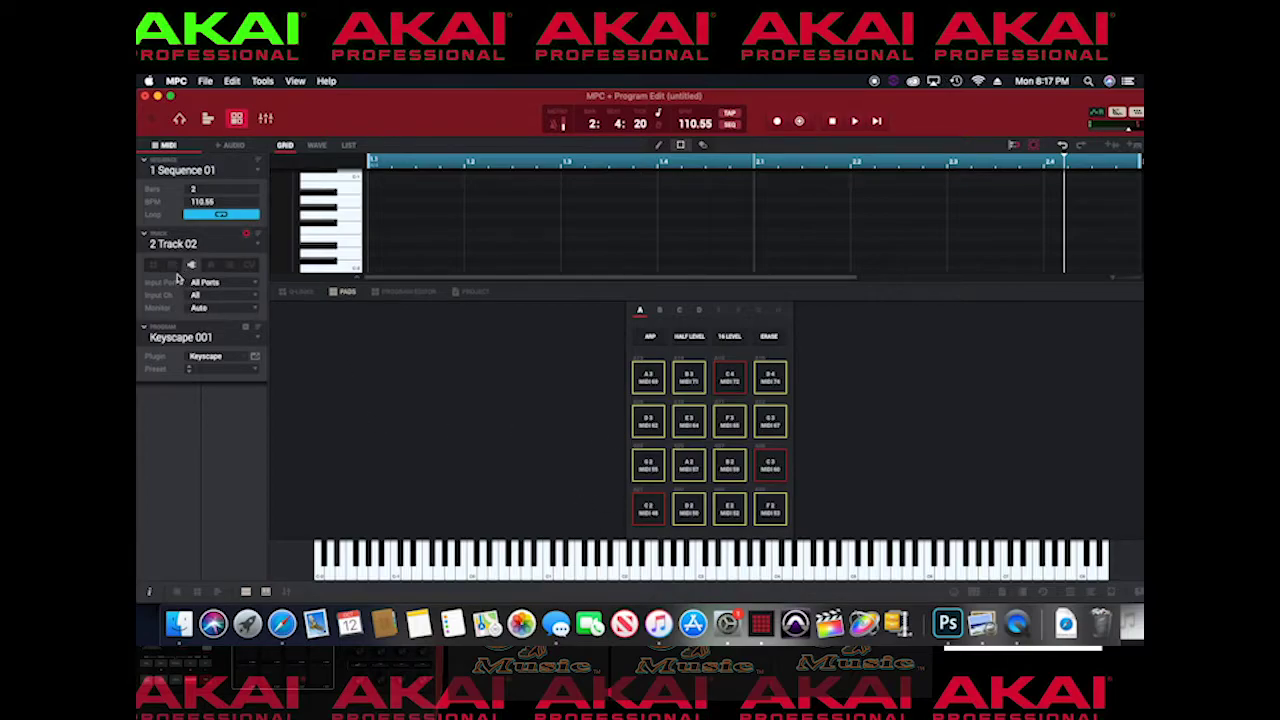
click(253, 243)
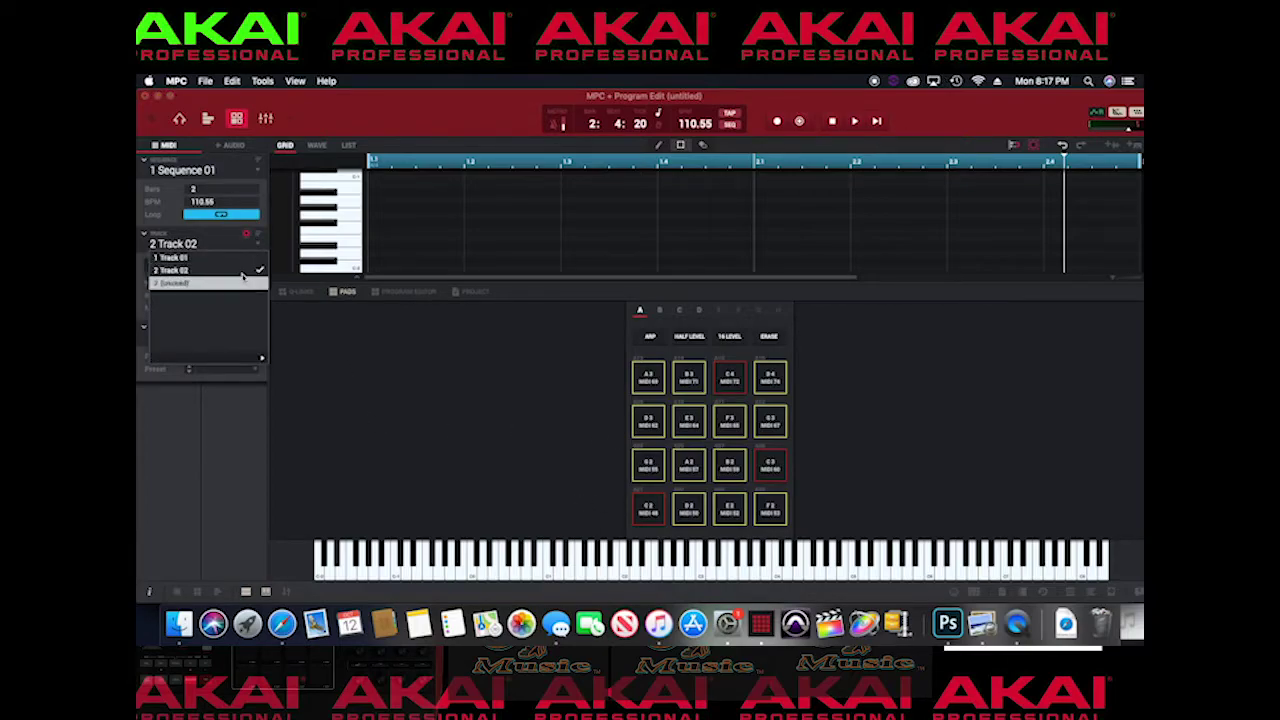
click(240, 258)
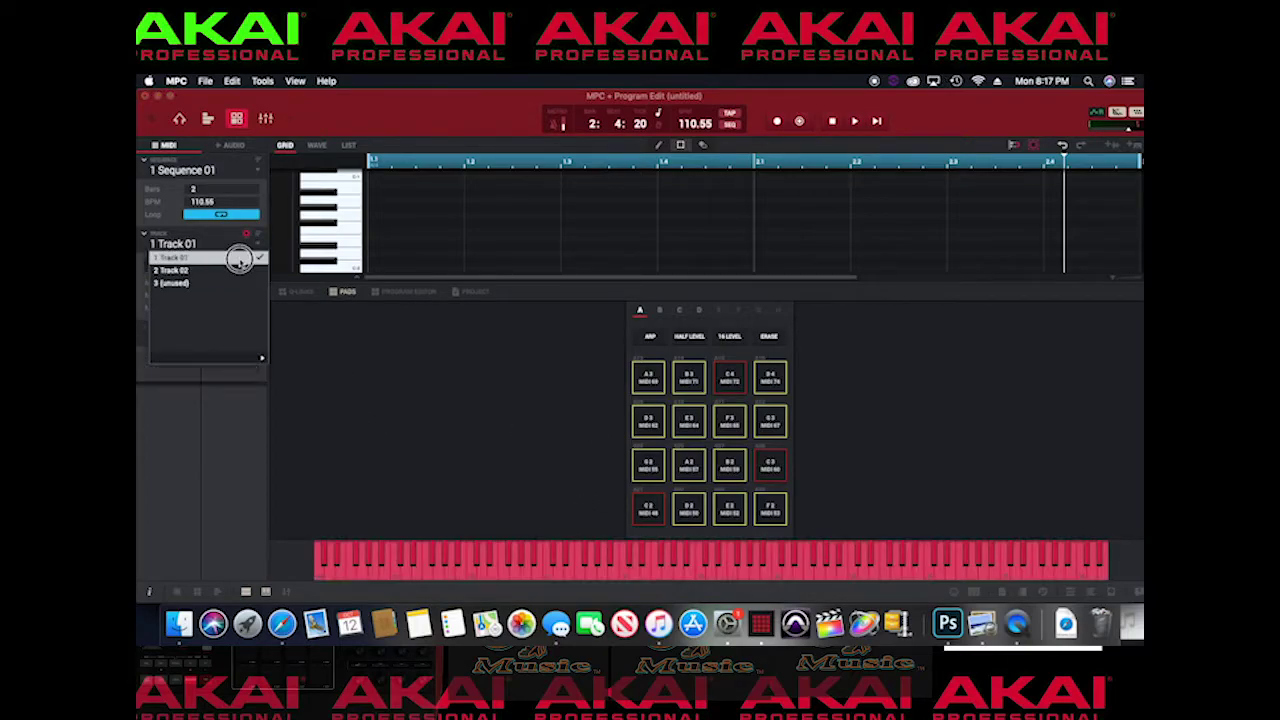
- Rename Track 01 to 'hats' and audition hi-hat notes at two pitches
double_click(180, 245)
key(BackSpace)
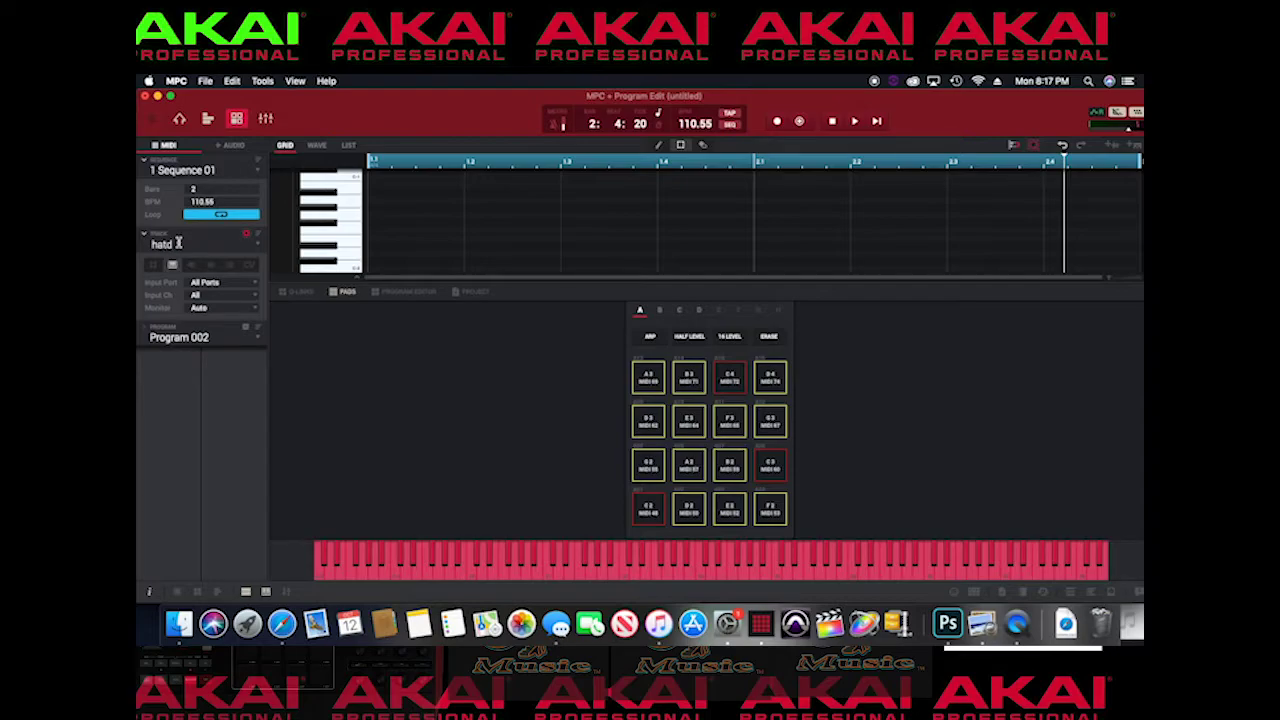
key(Return)
click(572, 566)
click(536, 572)
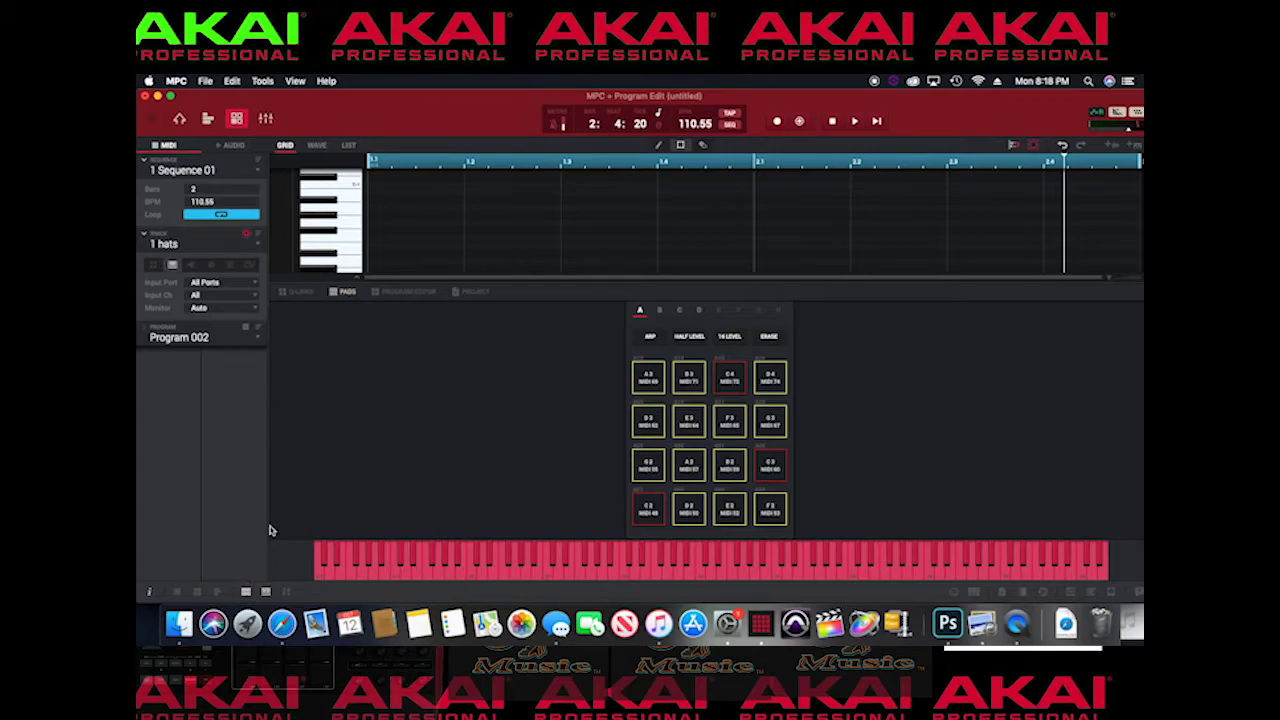
click(247, 591)
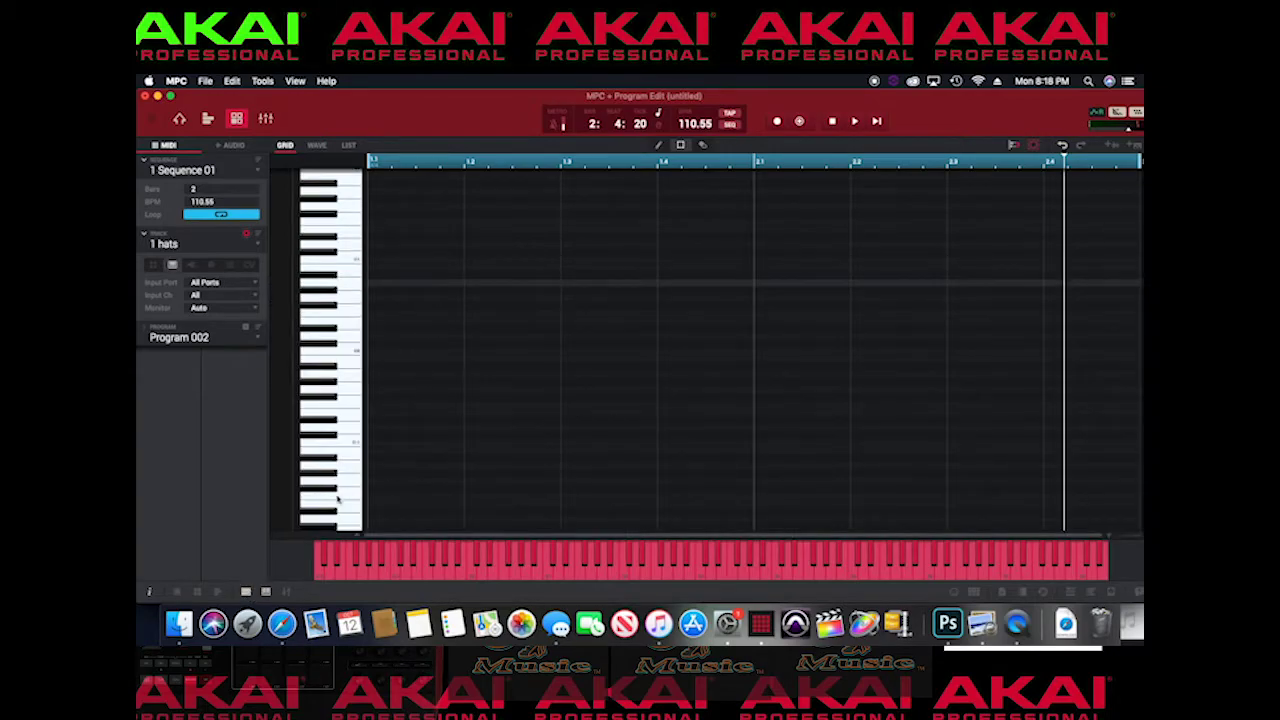
- Audition one hi-hat pitch in the piano roll and start Sequence 01 looping at 110.55 BPM
click(247, 592)
click(247, 593)
click(338, 268)
drag(337, 336, 338, 404)
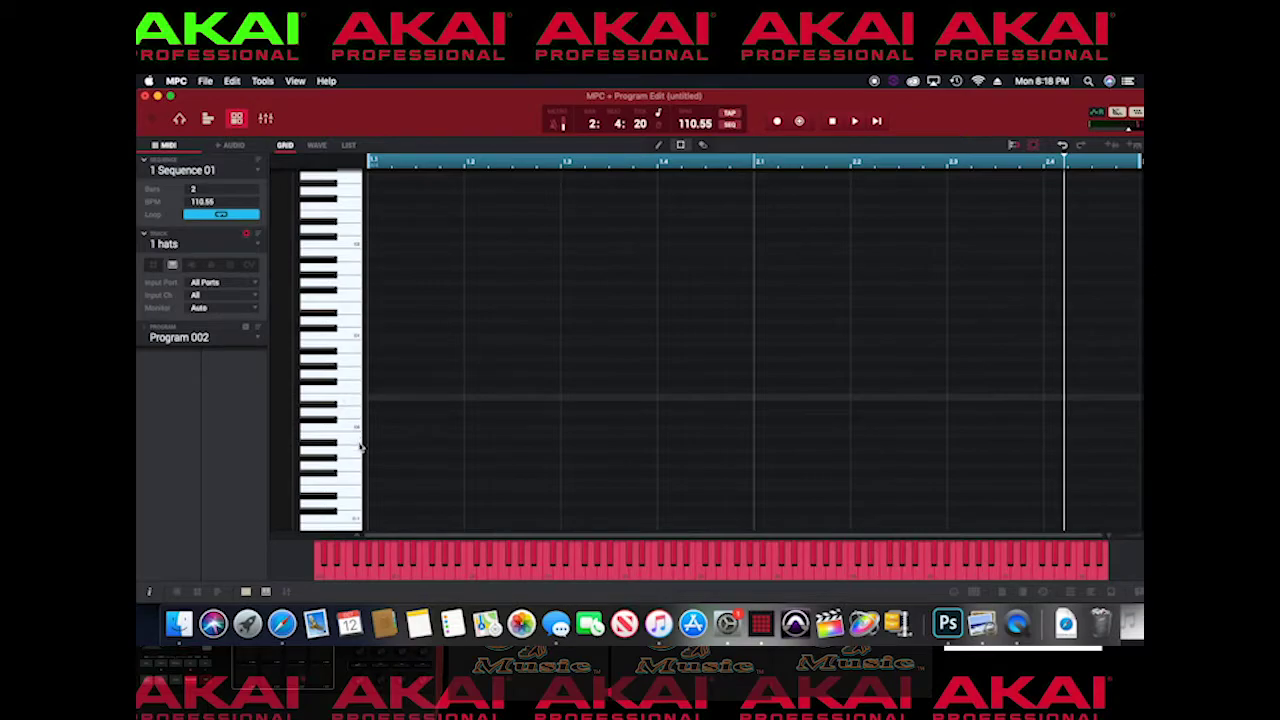
key(space)
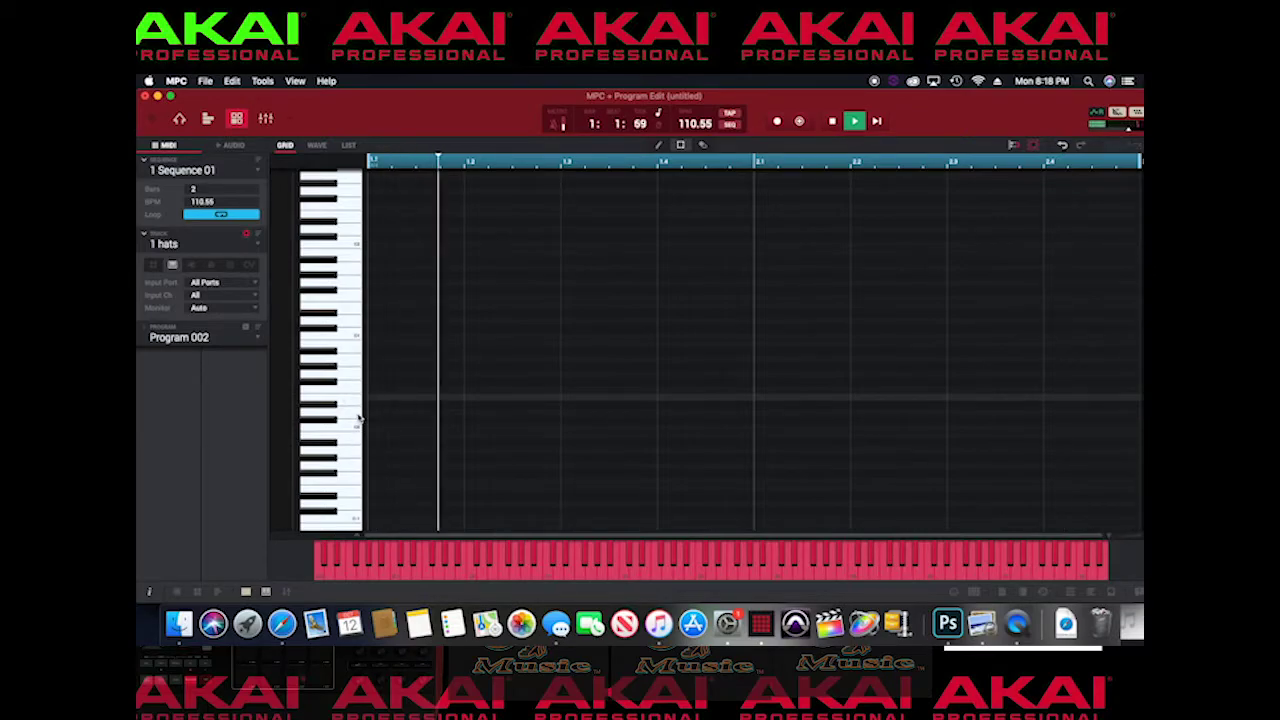
key(d)
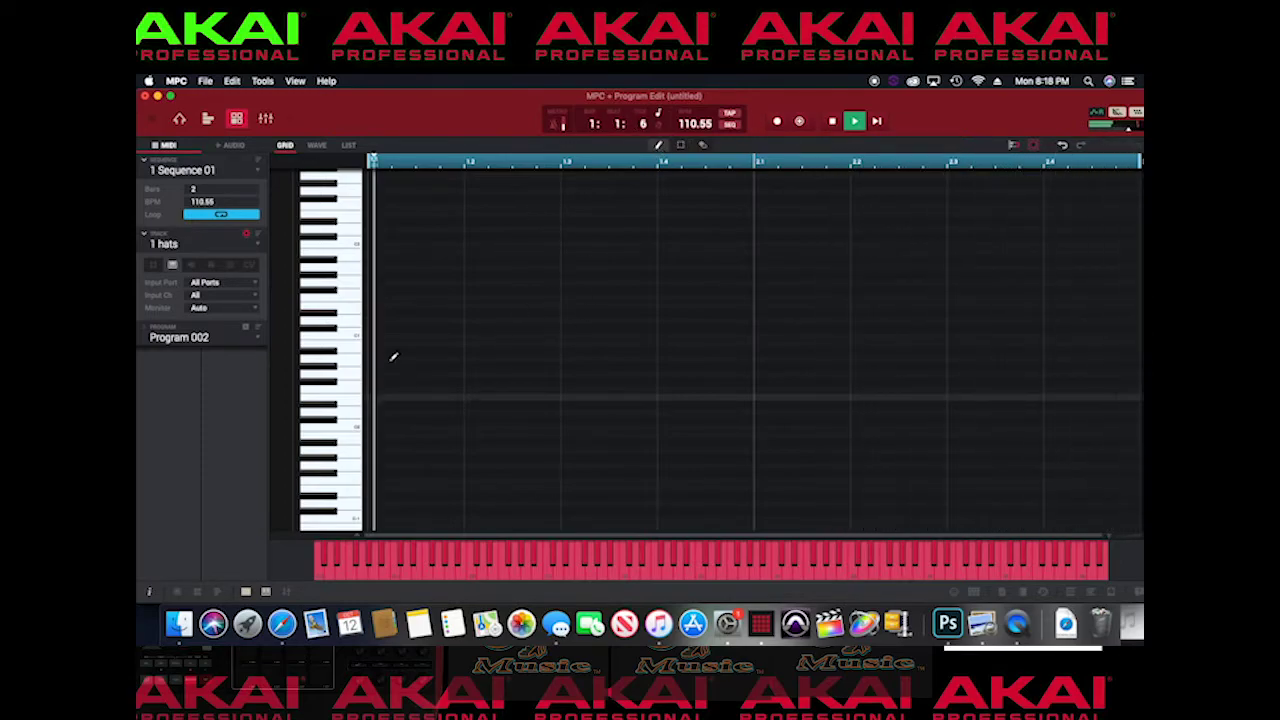
- Draw a hi-hat note at the start of bar 1 and a second one an eighth later
click(376, 244)
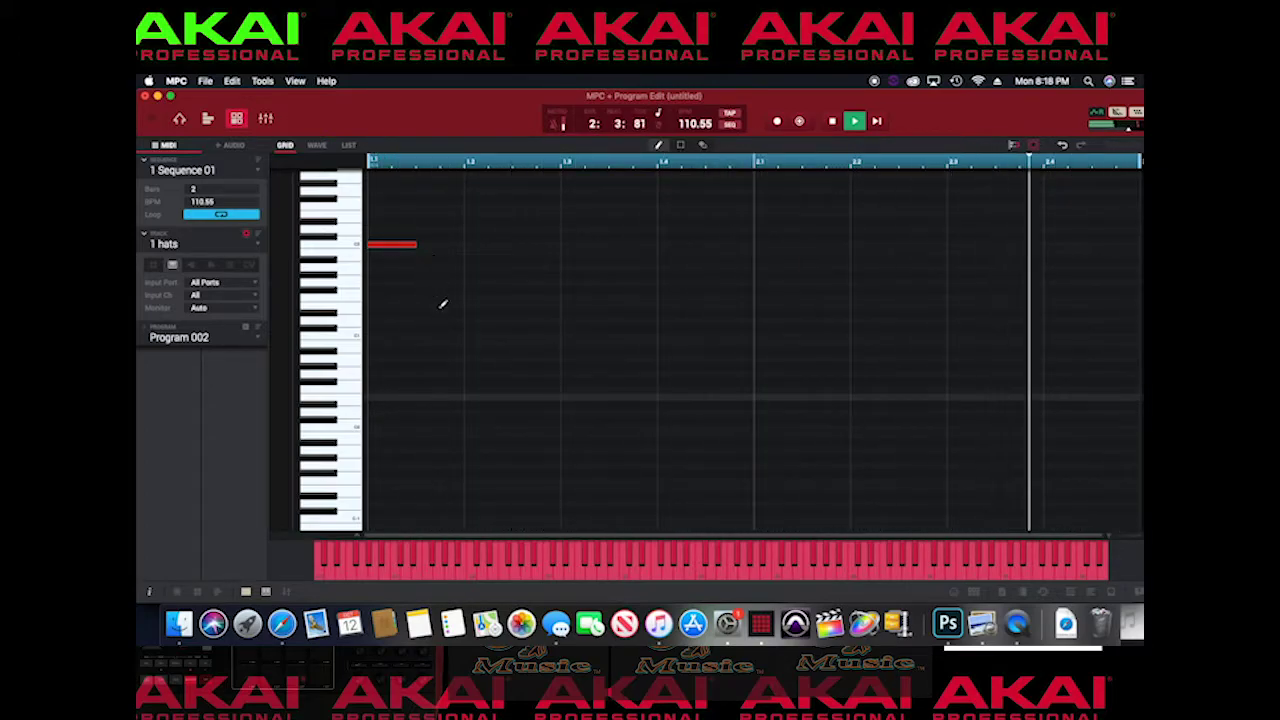
drag(400, 245, 393, 481)
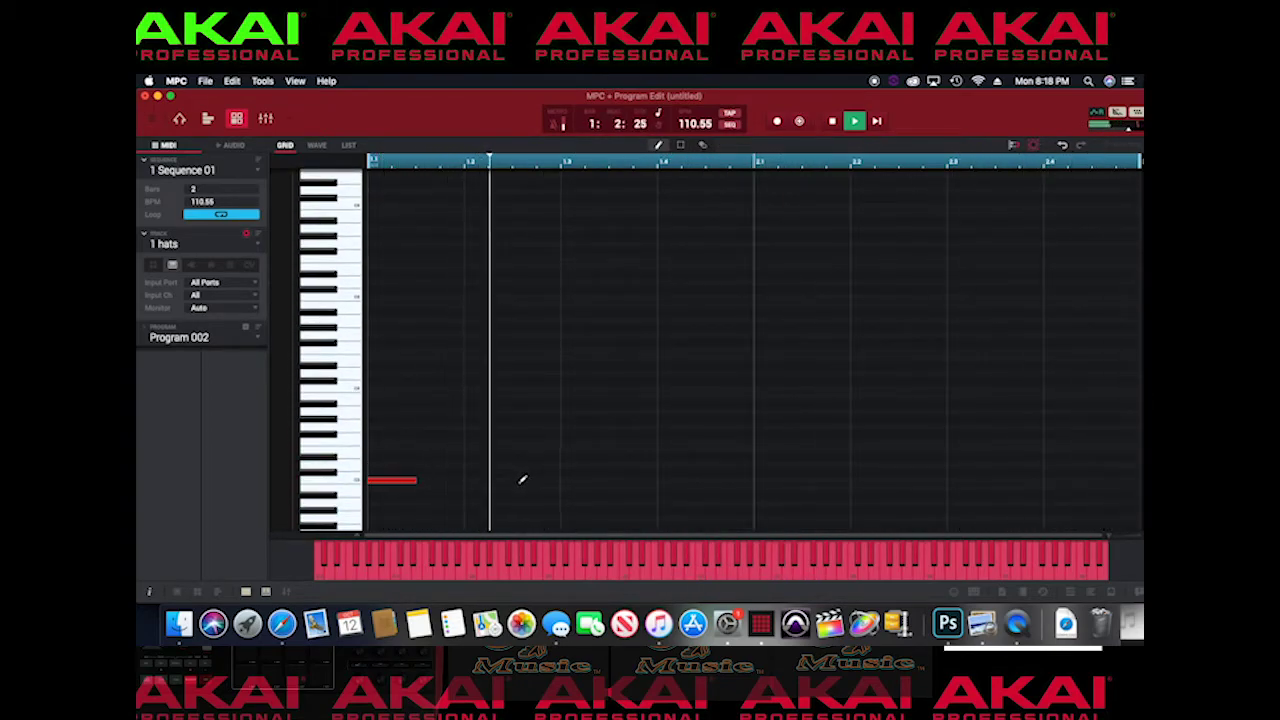
click(478, 480)
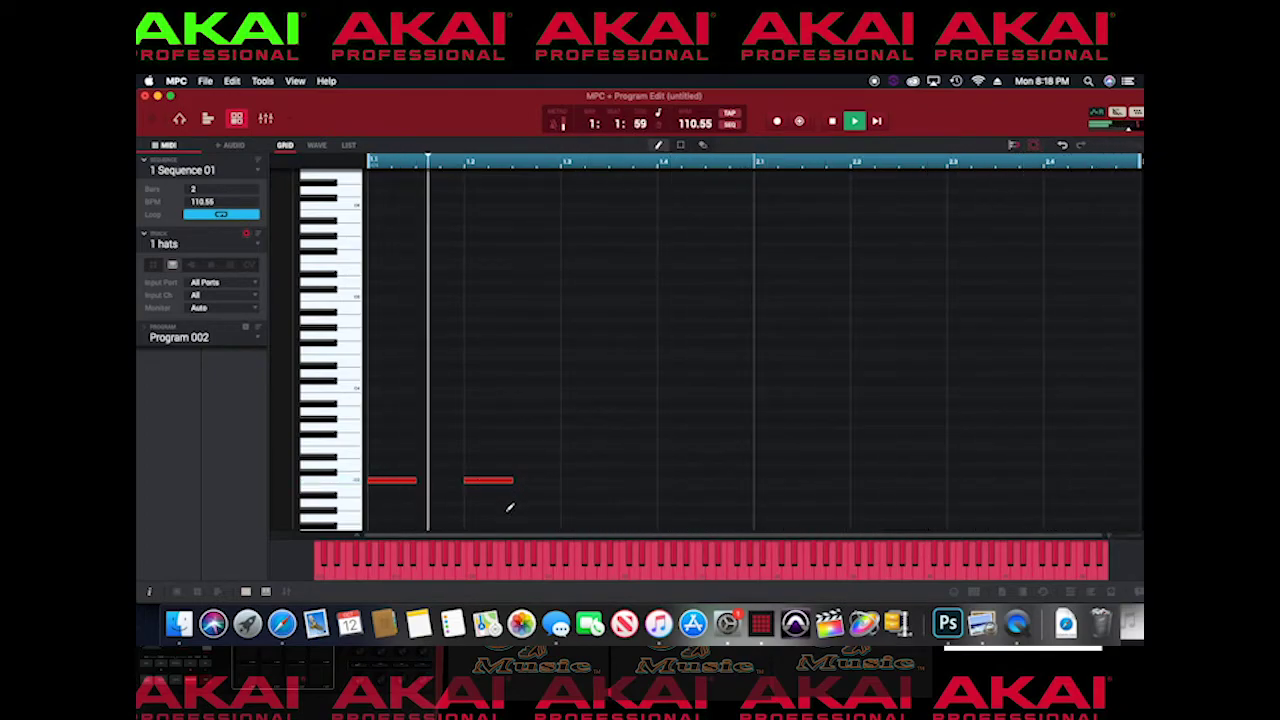
click(482, 484)
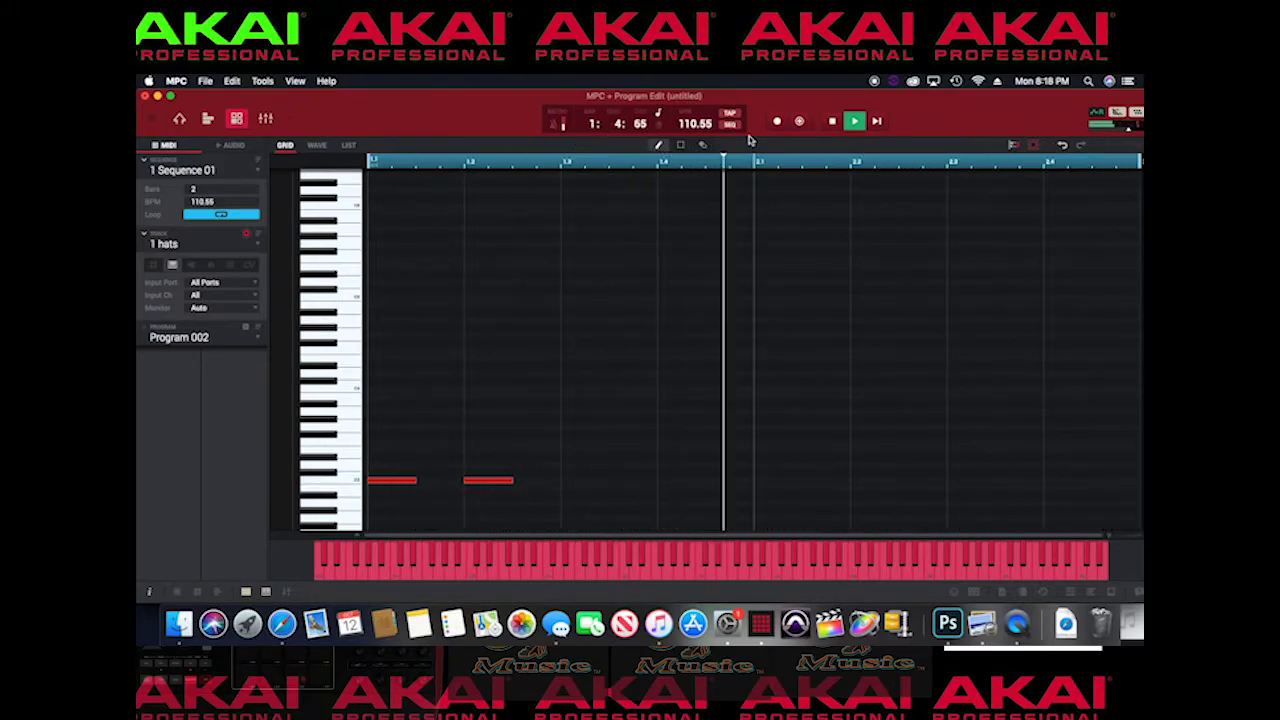
- Copy the note pair across both bars for eight notes, then lower the second note to A2
click(680, 144)
drag(370, 454, 497, 491)
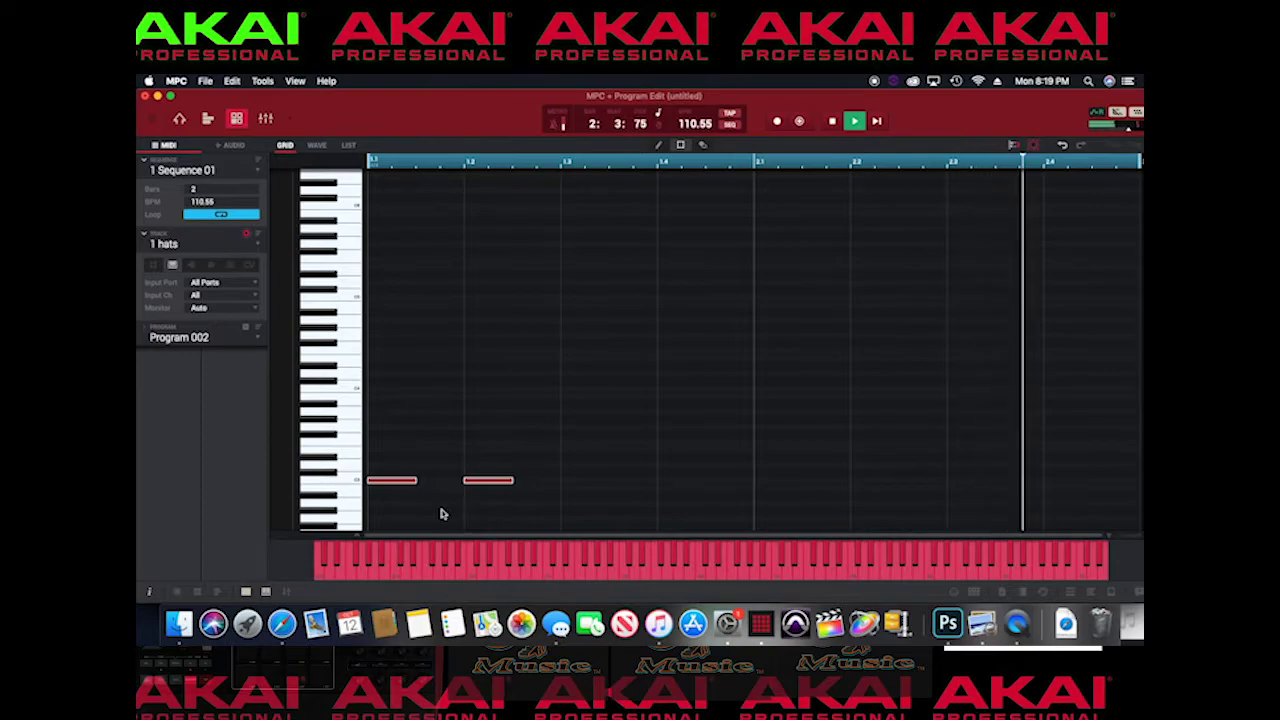
drag(384, 483, 565, 492)
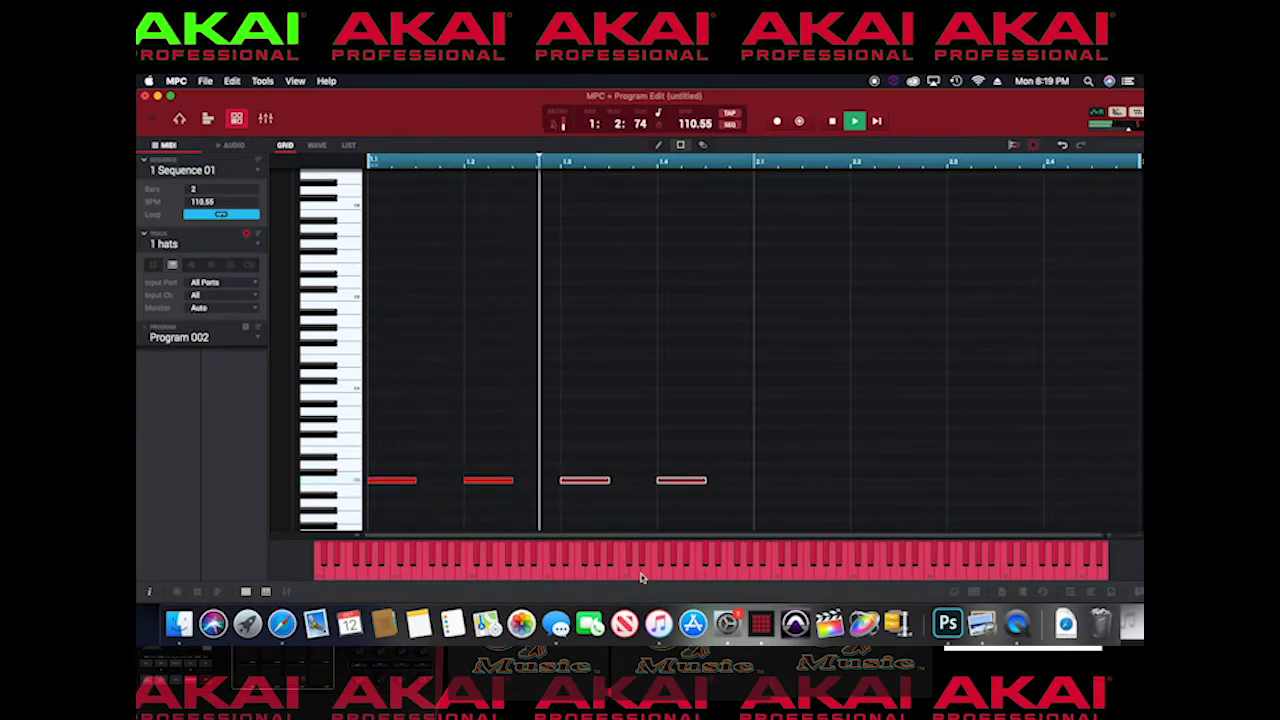
drag(591, 486, 989, 487)
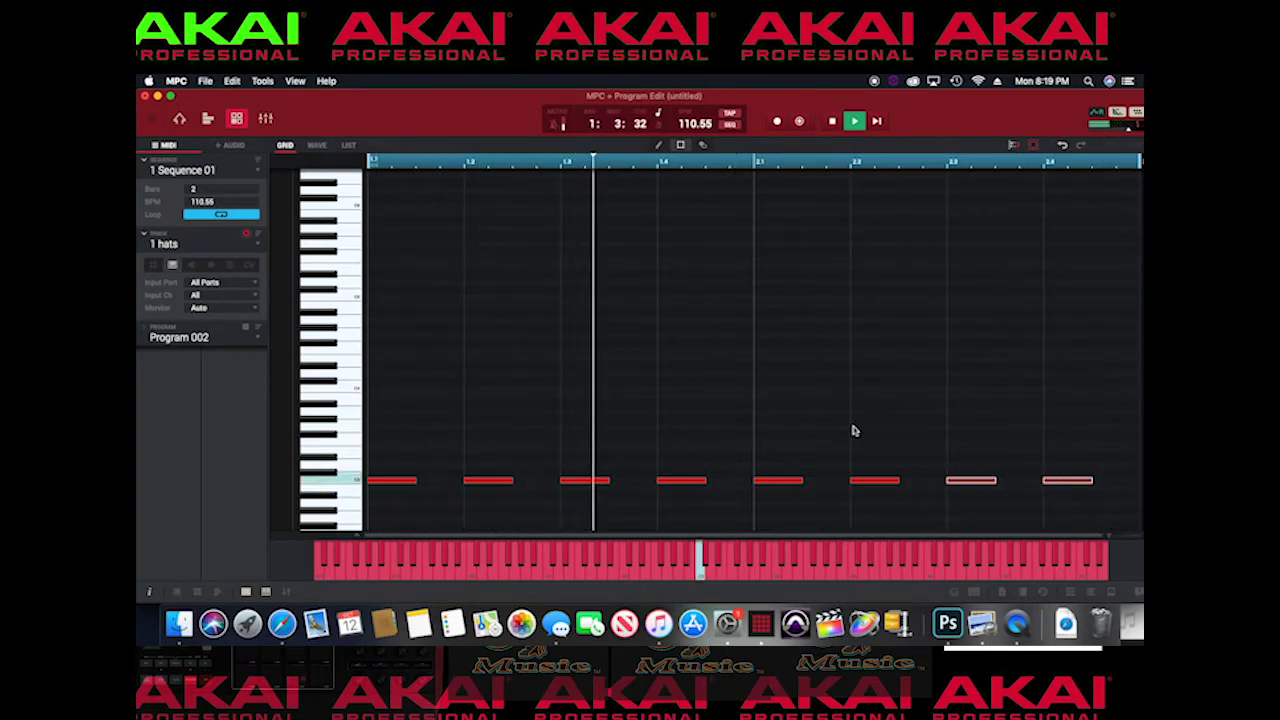
click(1108, 500)
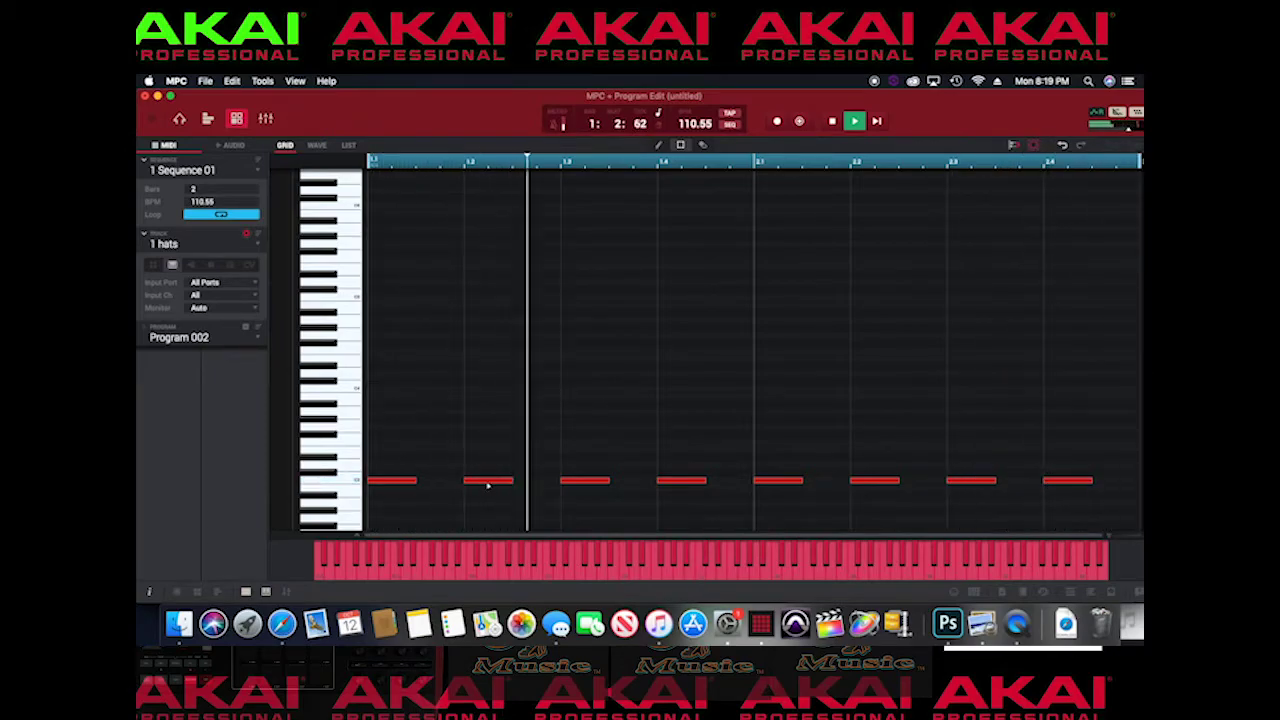
drag(487, 482, 486, 504)
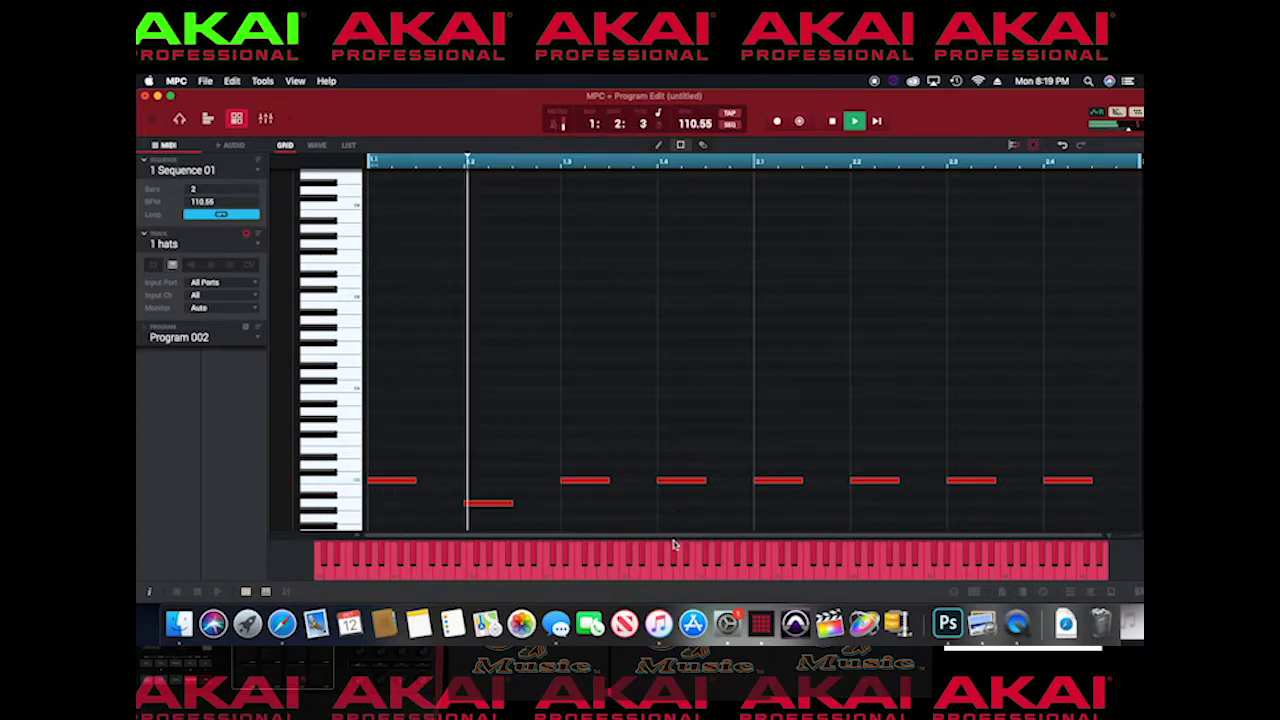
- Lower the fourth and sixth hi-hat notes to A2 and select the sixth note
drag(681, 483, 681, 504)
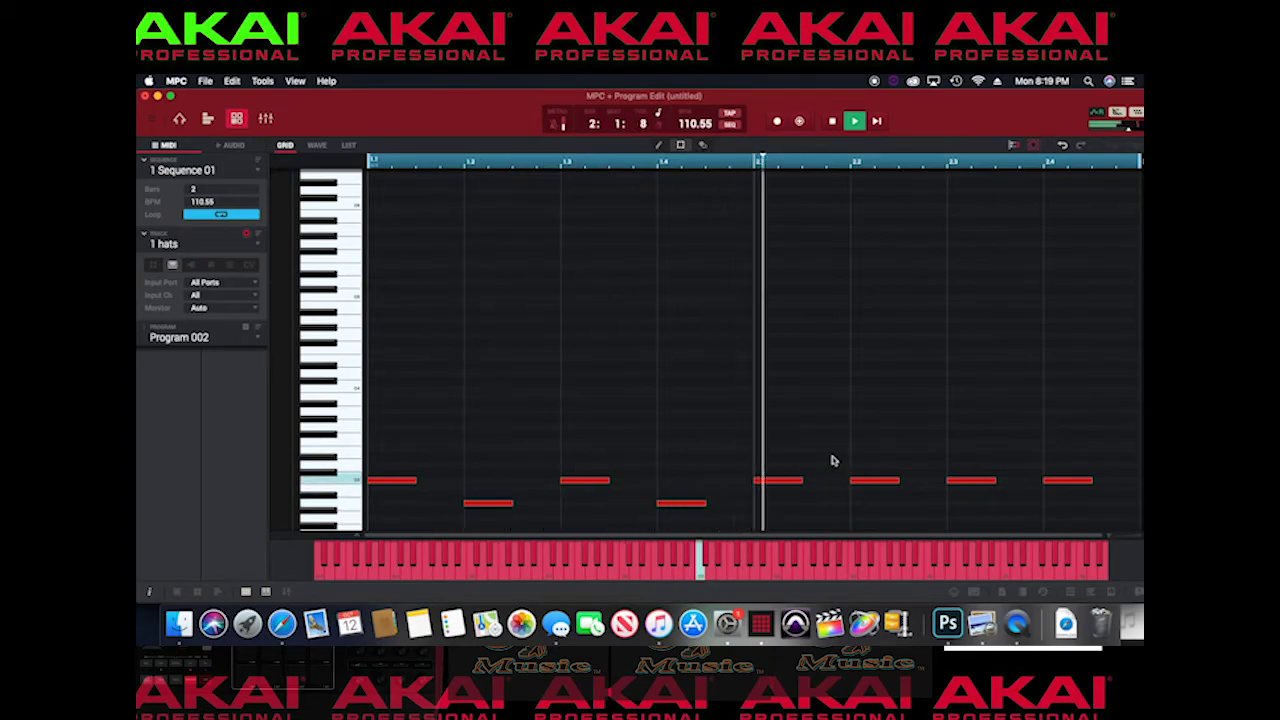
drag(868, 486, 868, 515)
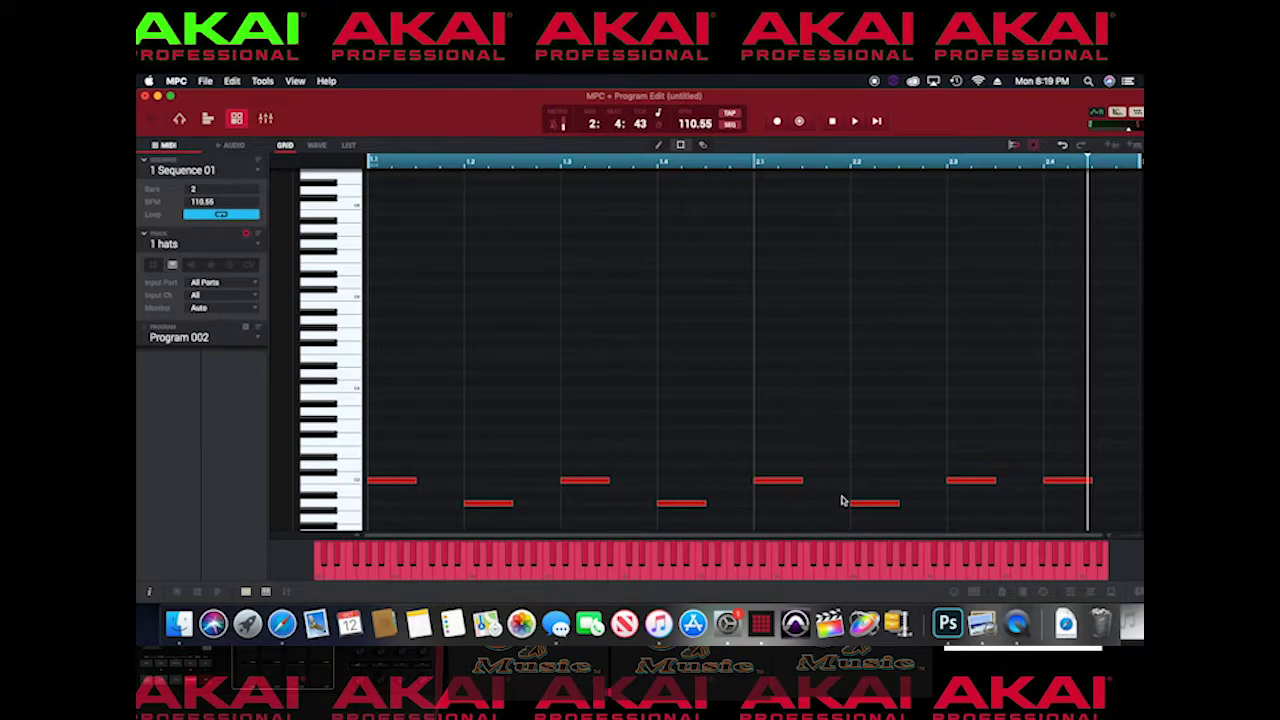
drag(918, 524, 924, 524)
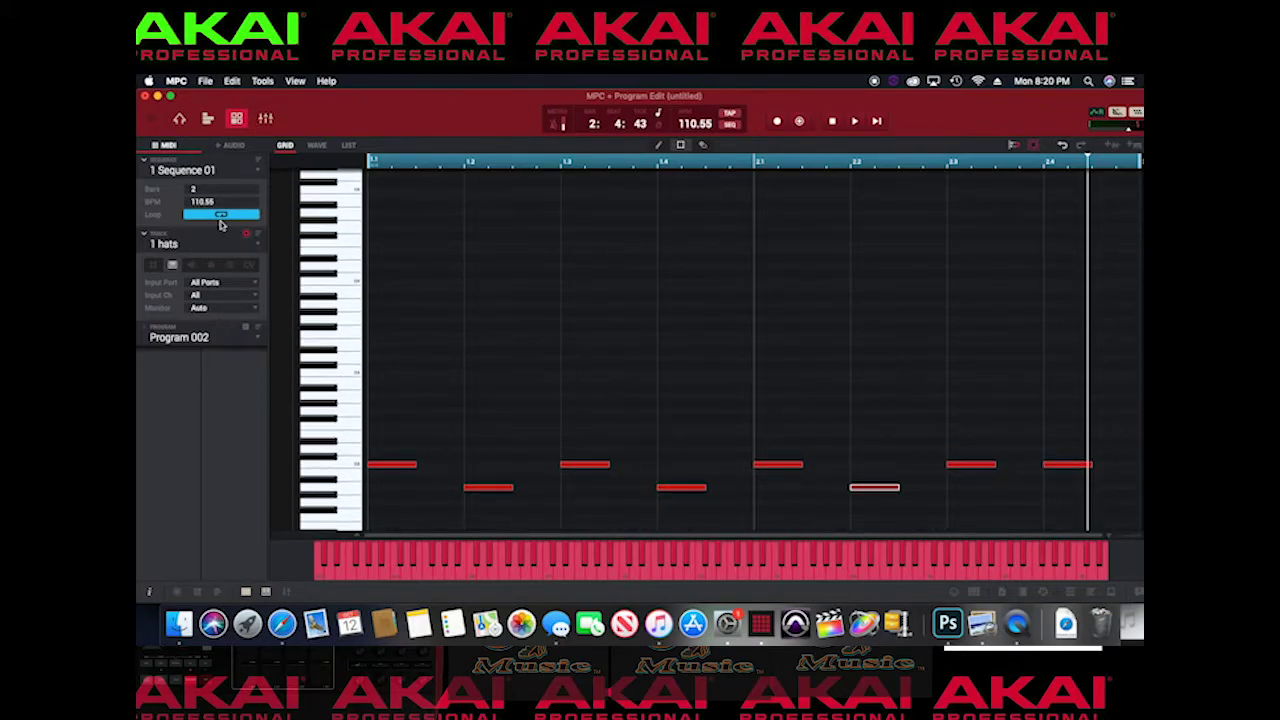
- Split the sixth note Into 3 Events with Edit > Track > Split Events and play the roll
click(231, 81)
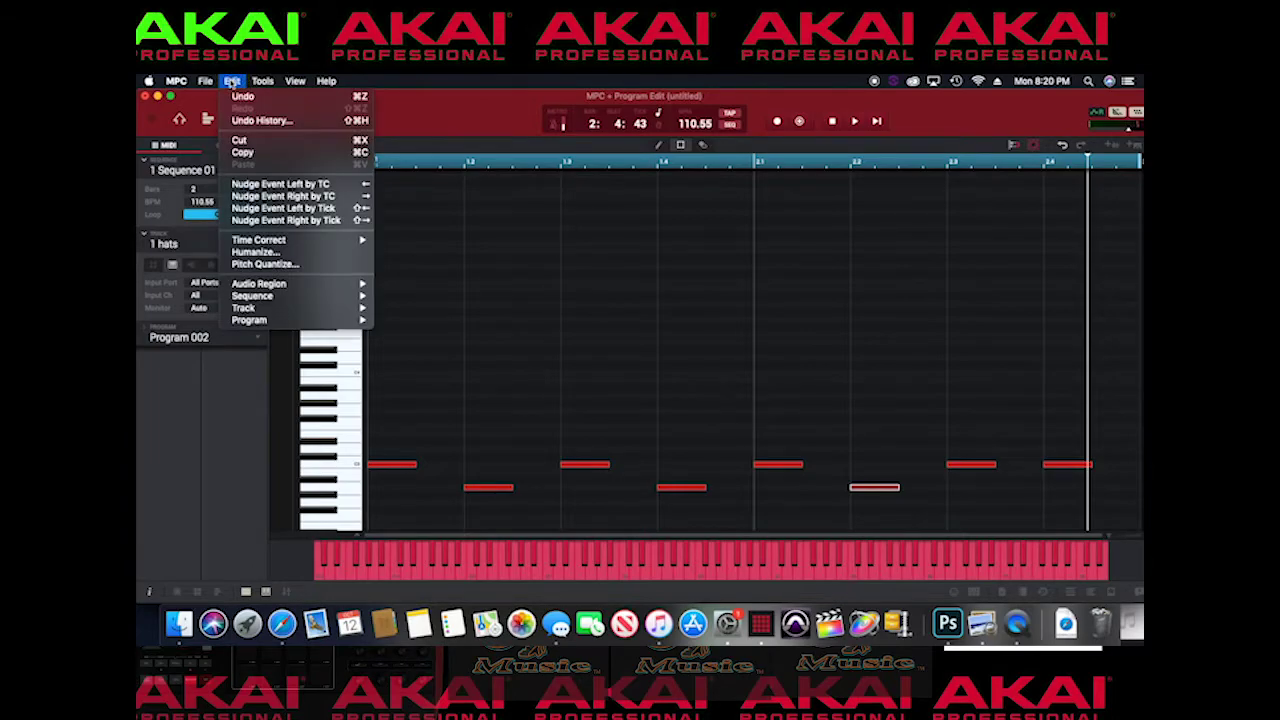
mouse_move(286, 315)
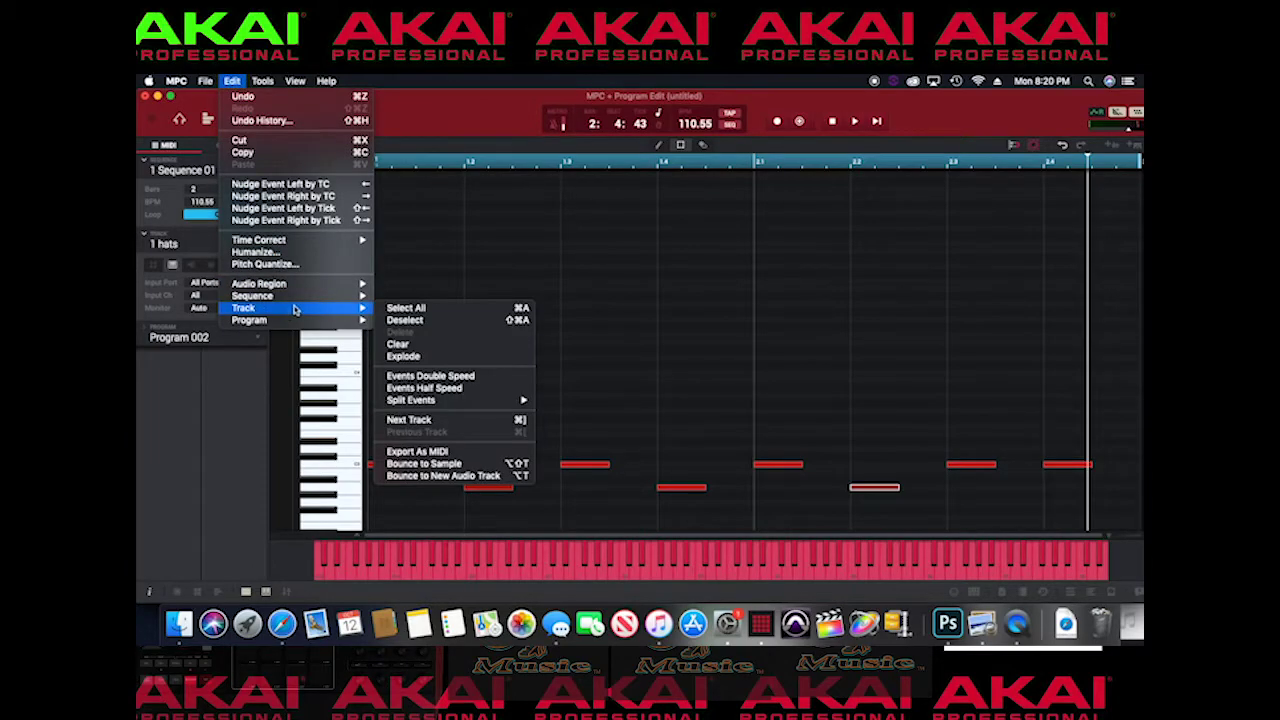
mouse_move(455, 404)
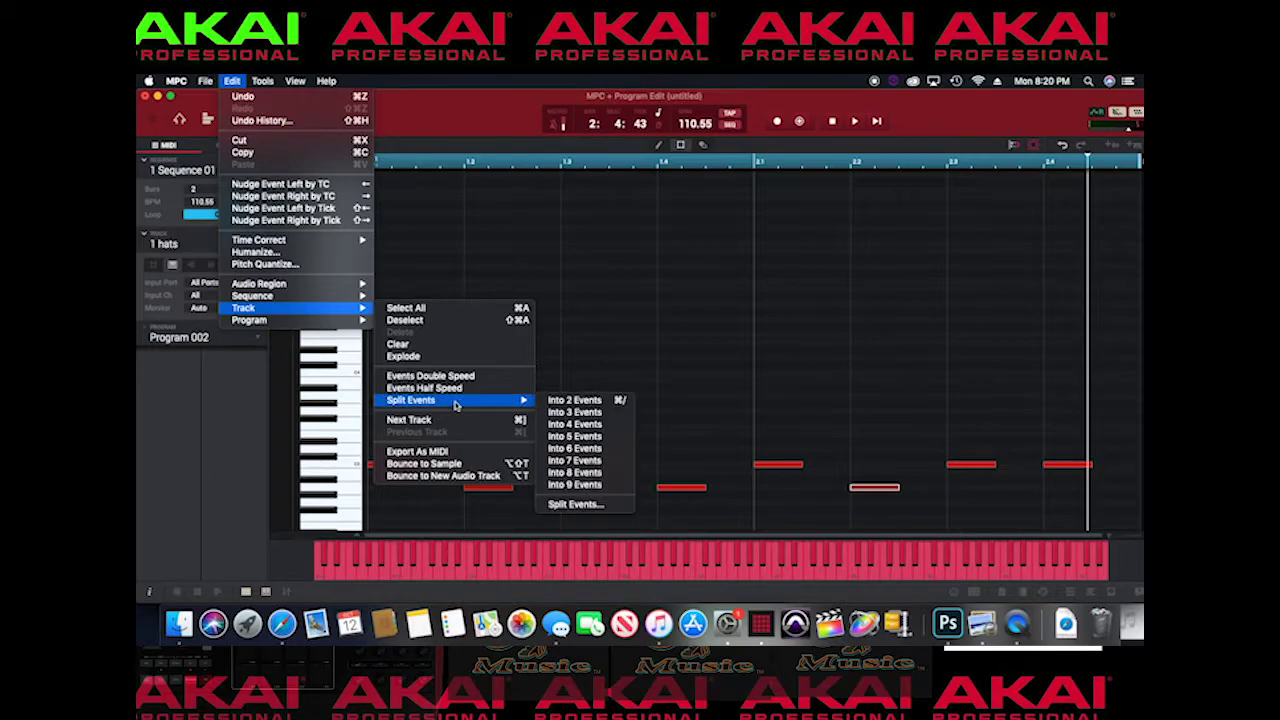
click(557, 413)
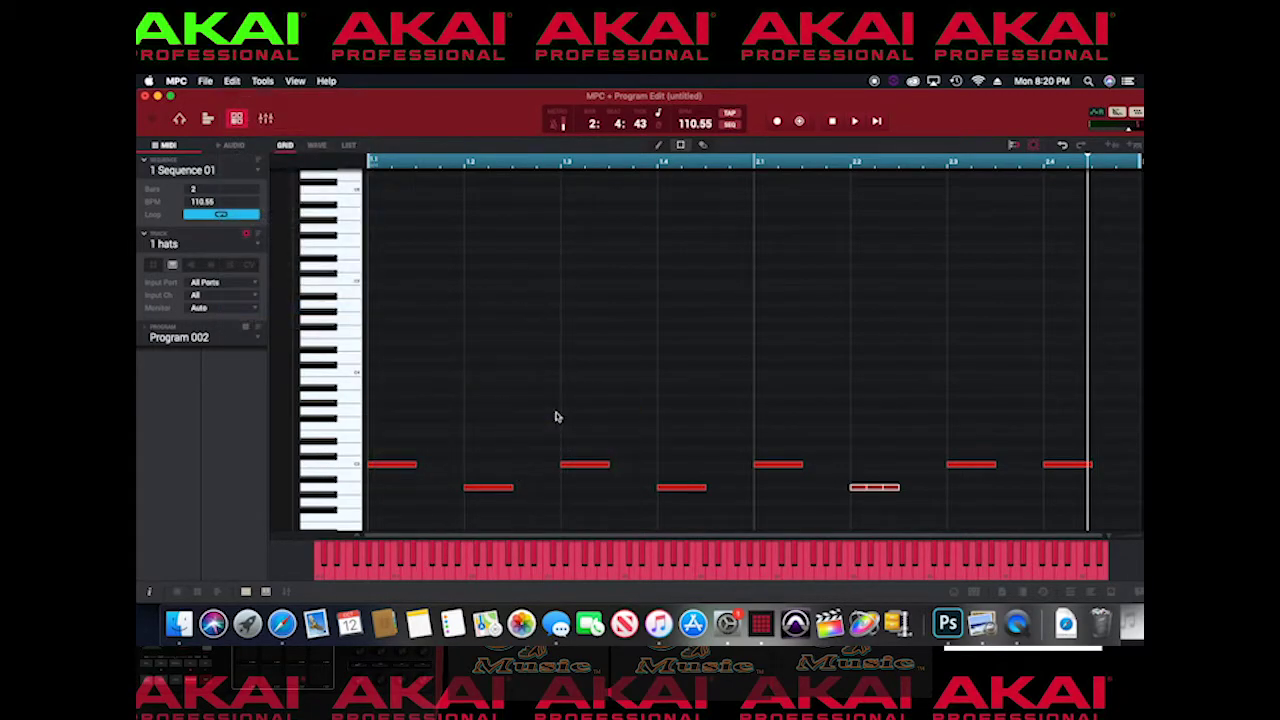
key(space)
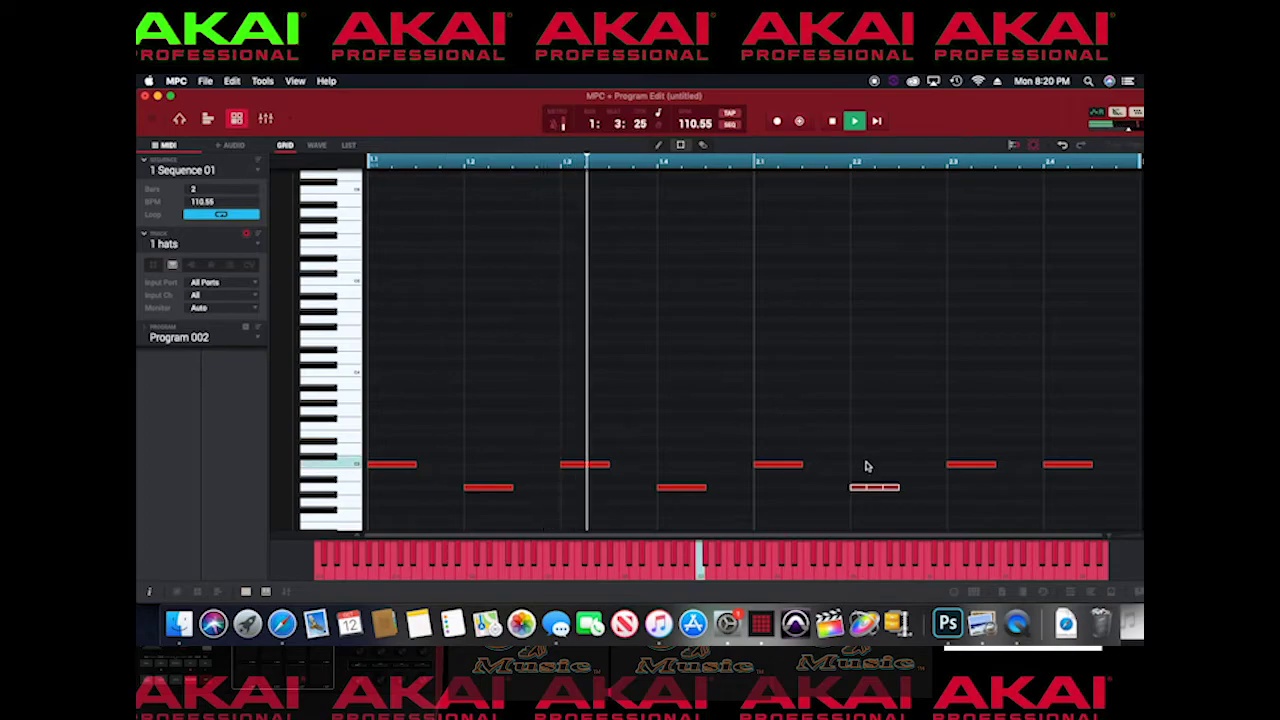
scroll(955, 495, down, 2)
scroll(955, 495, down, 3)
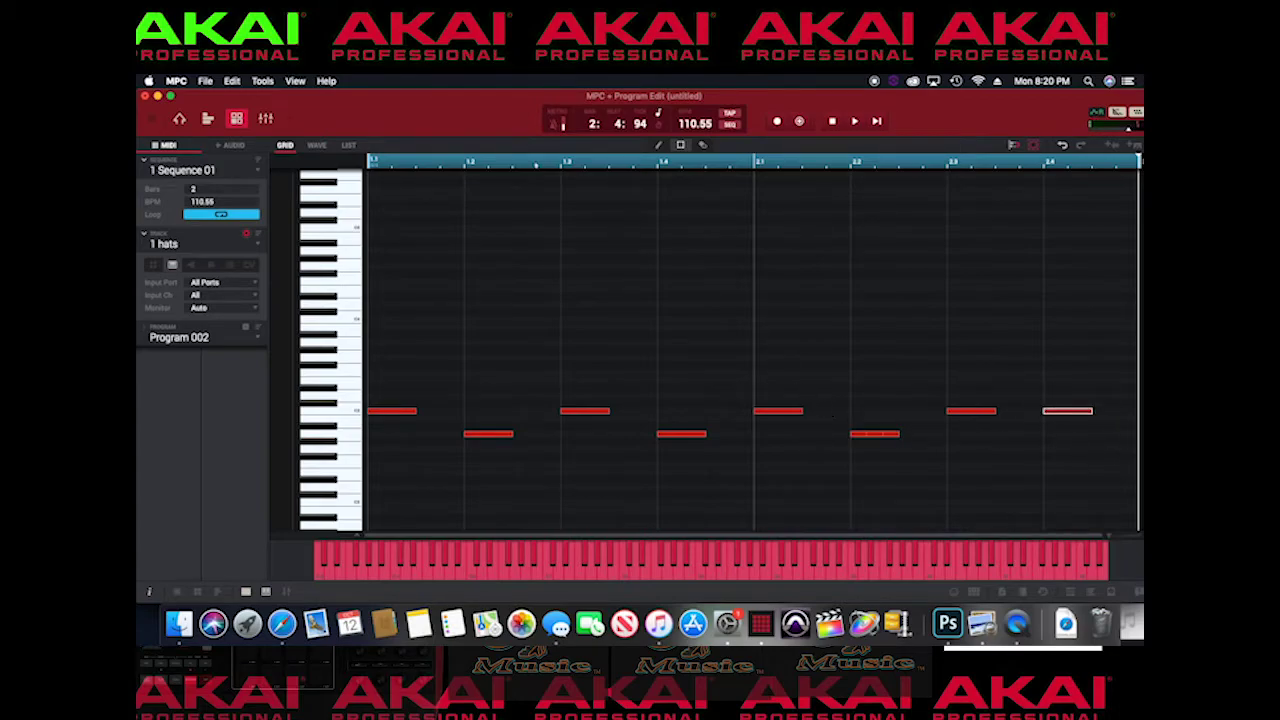
- Split the last hi-hat note Into 4 Events, then play and stop the pattern
click(204, 81)
mouse_move(233, 80)
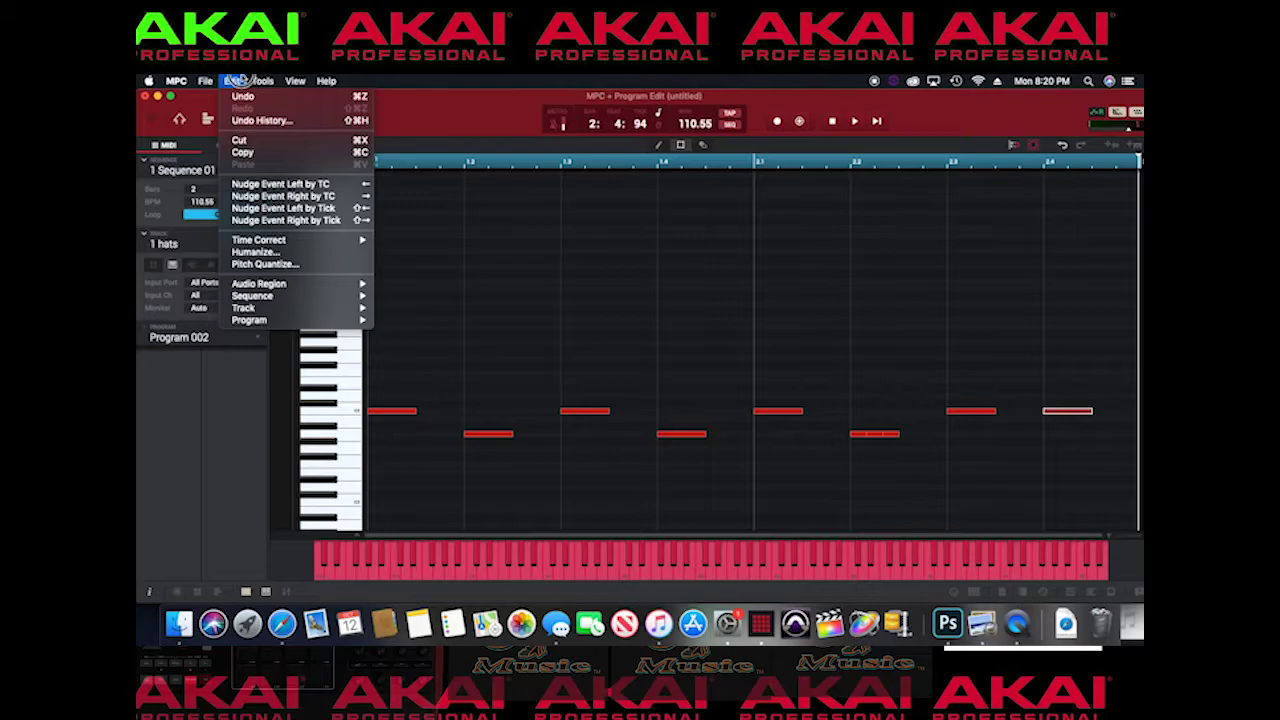
mouse_move(284, 283)
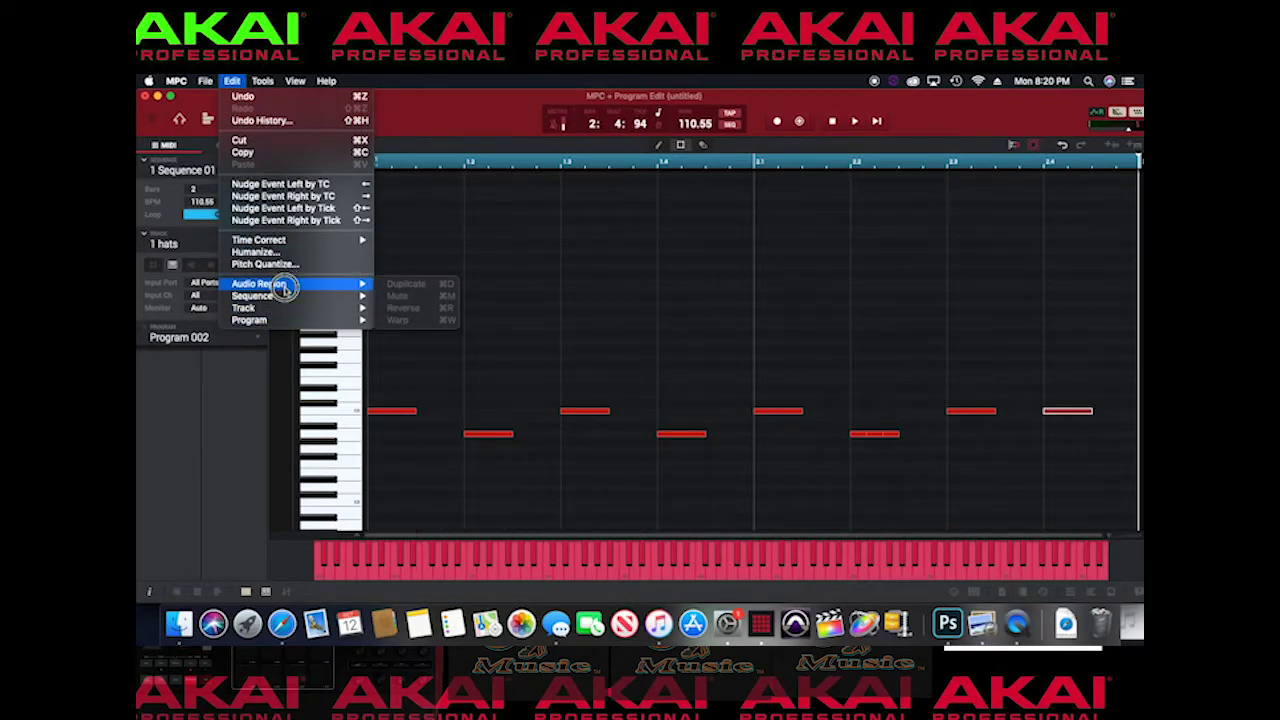
mouse_move(440, 401)
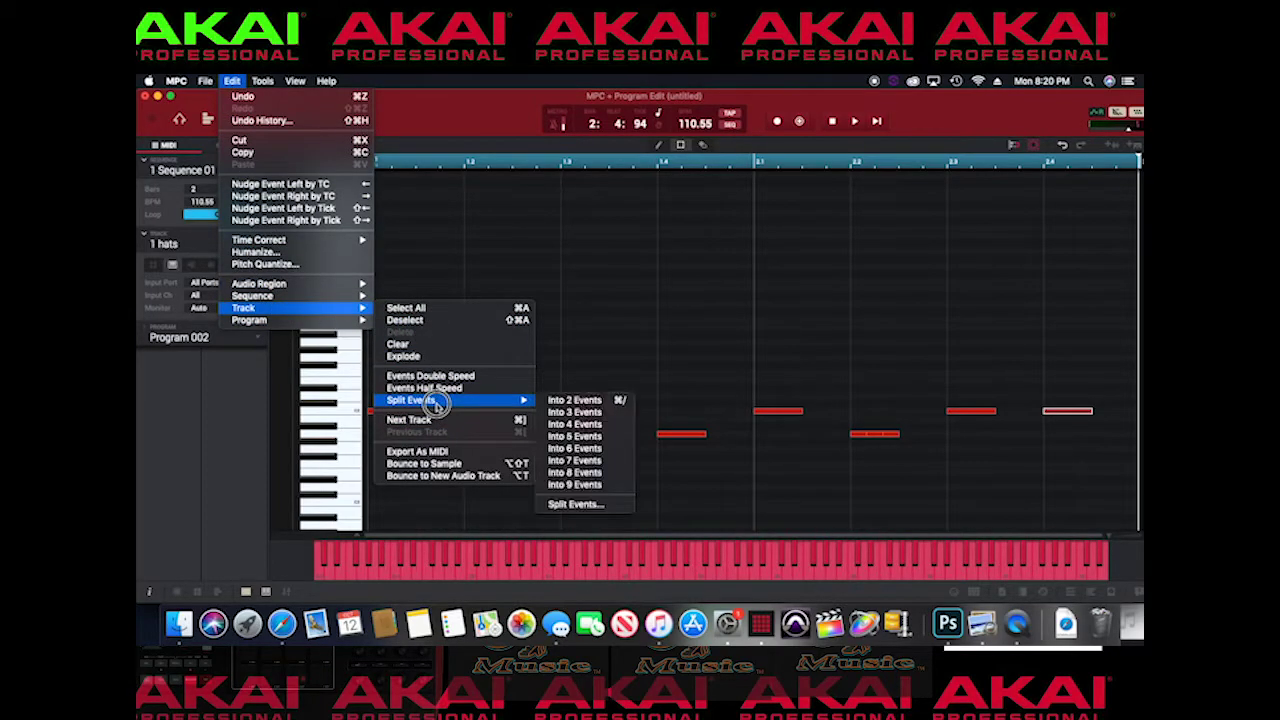
click(578, 424)
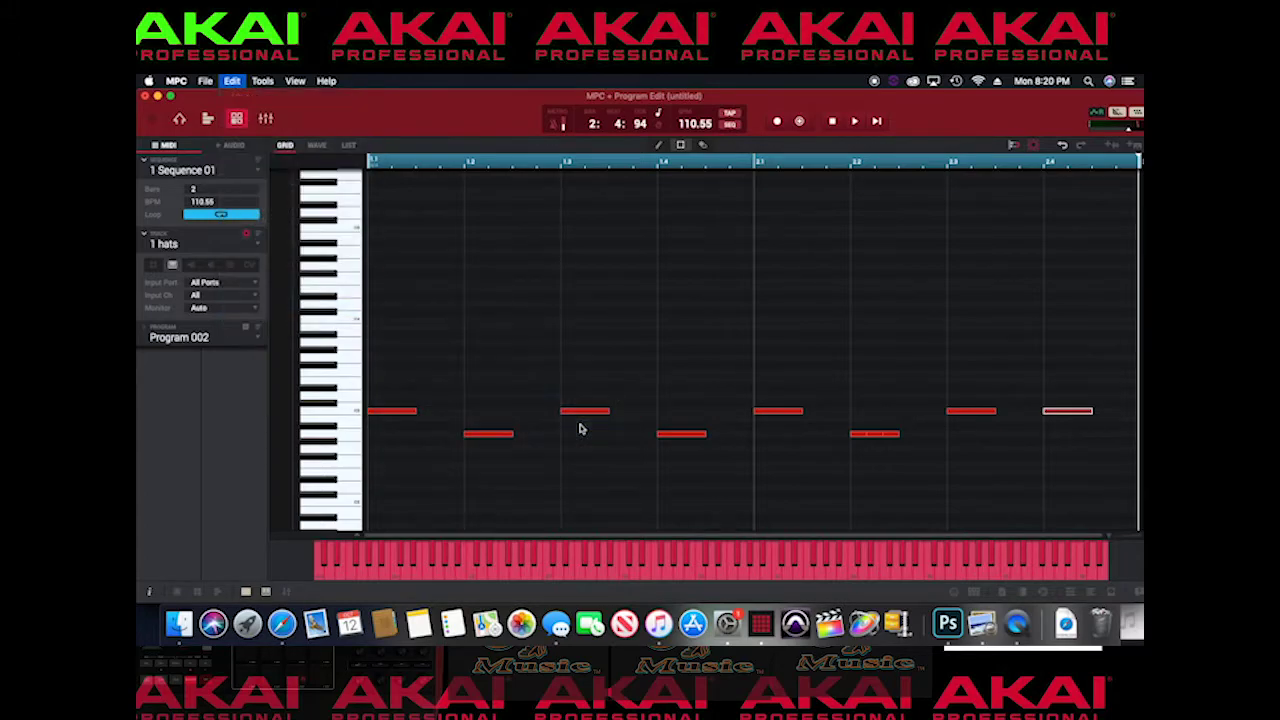
key(space)
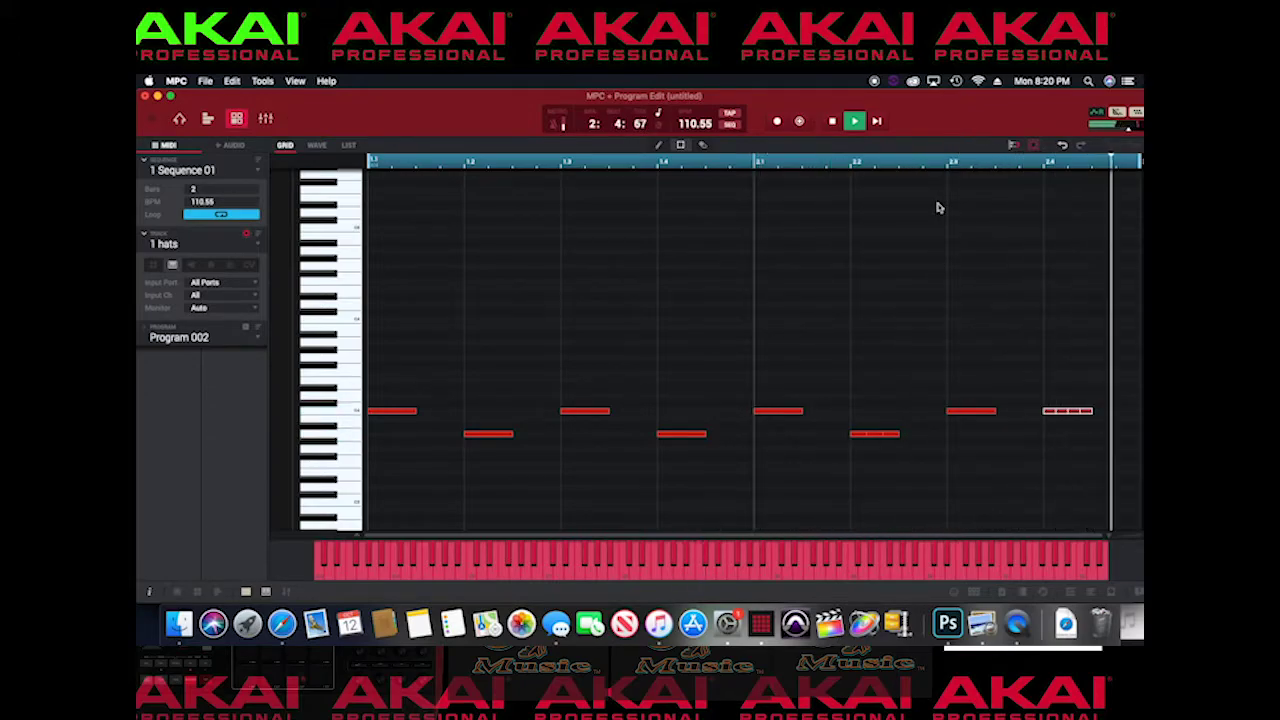
key(space)
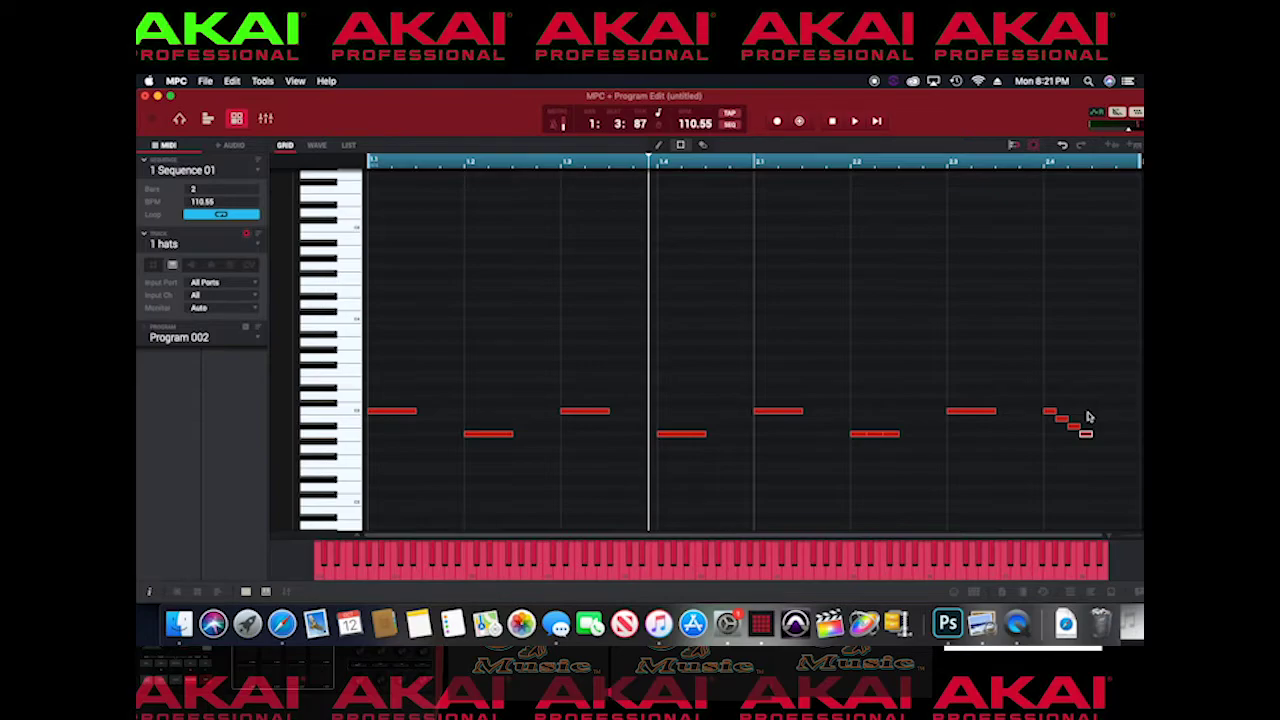
- Play back the pattern twice to hear the descending roll, then select the roll's second note
key(space)
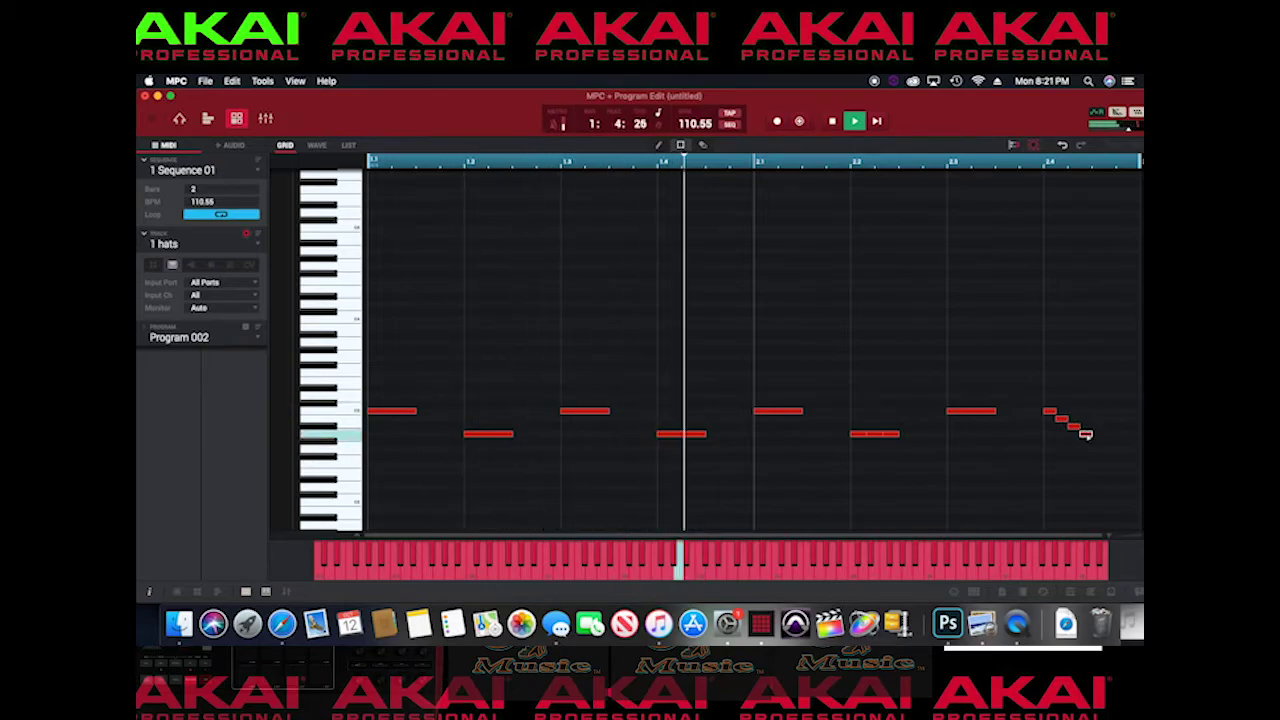
key(space)
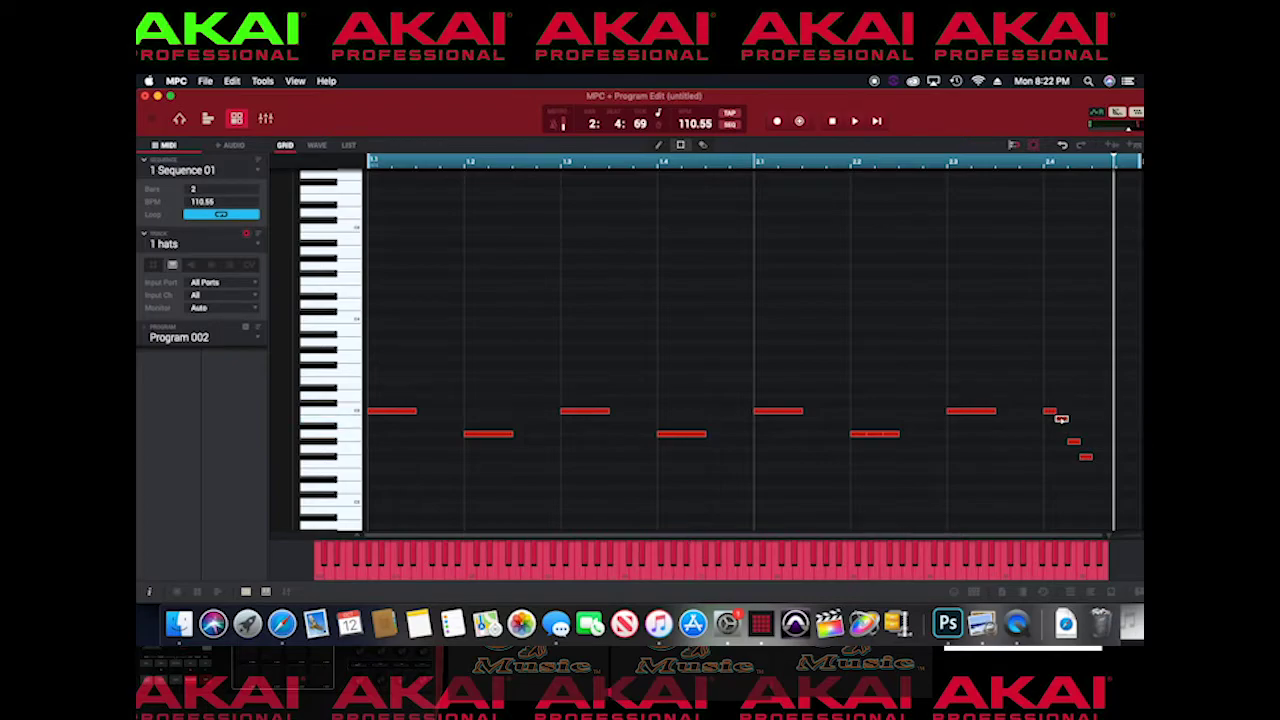
key(space)
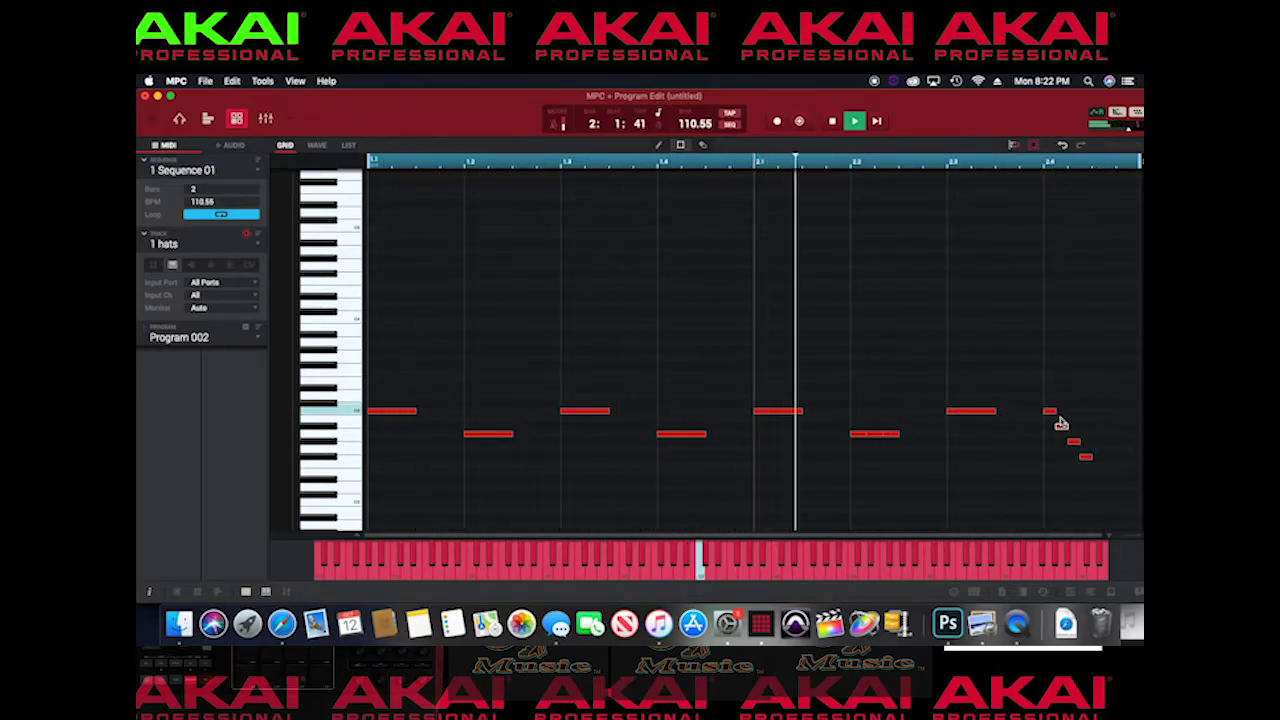
click(1061, 424)
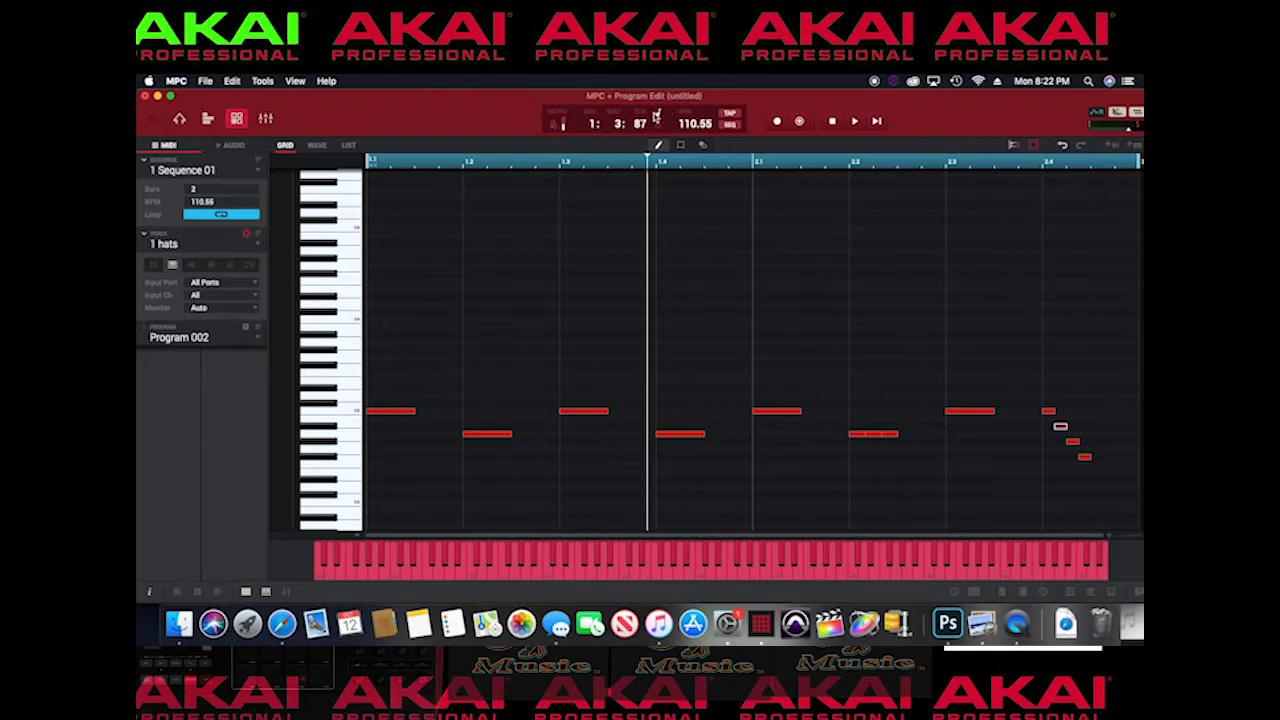
- Apply Time Correct with a 1/16 time division to the selected hats notes, then play the pattern
click(206, 81)
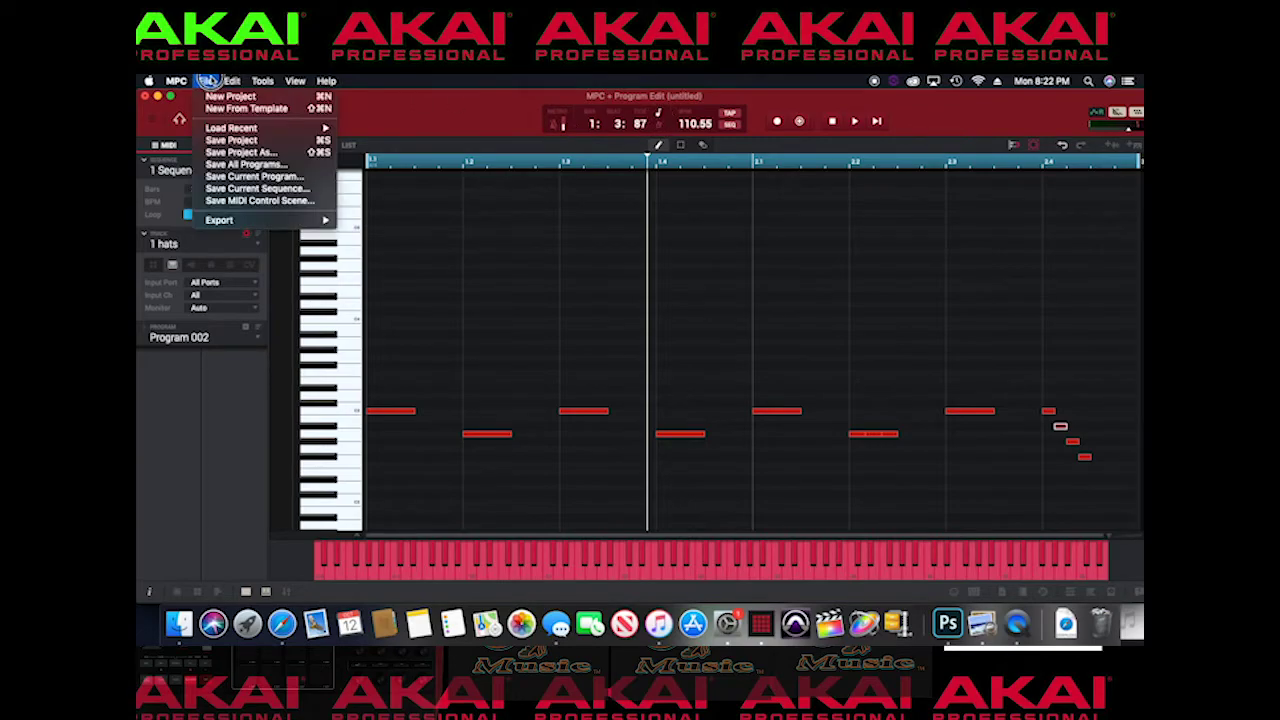
mouse_move(232, 81)
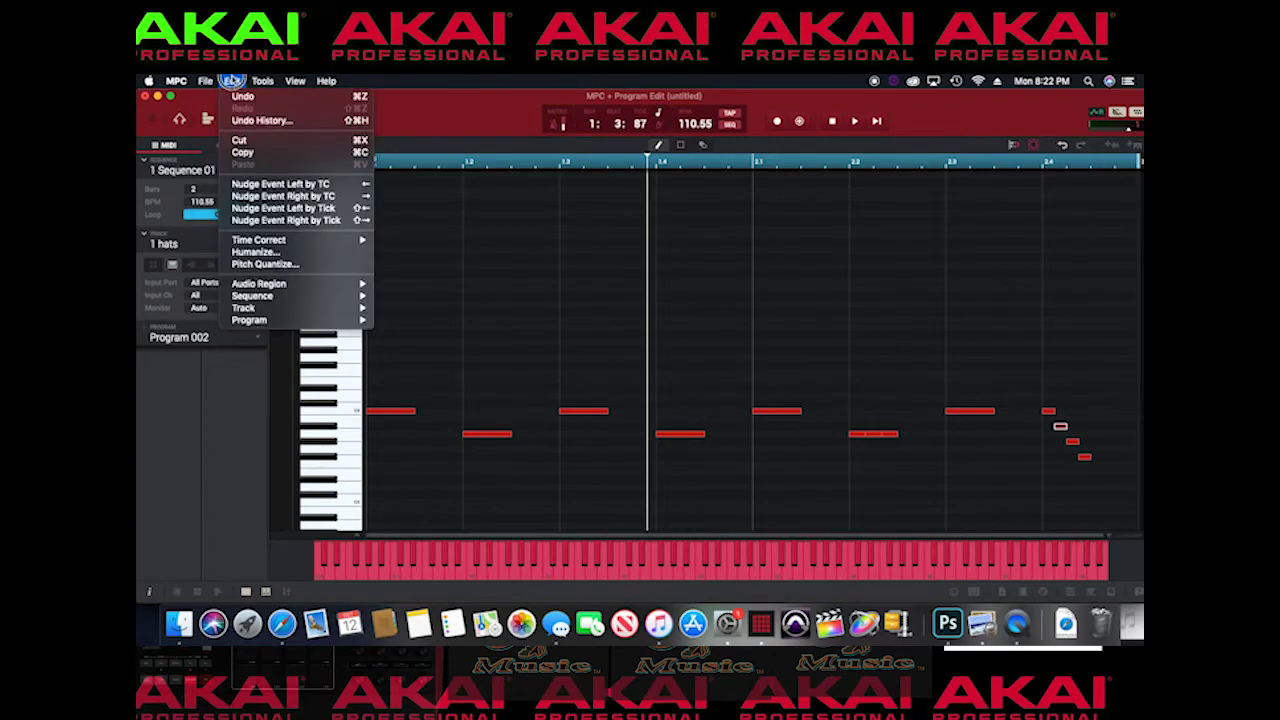
mouse_move(272, 244)
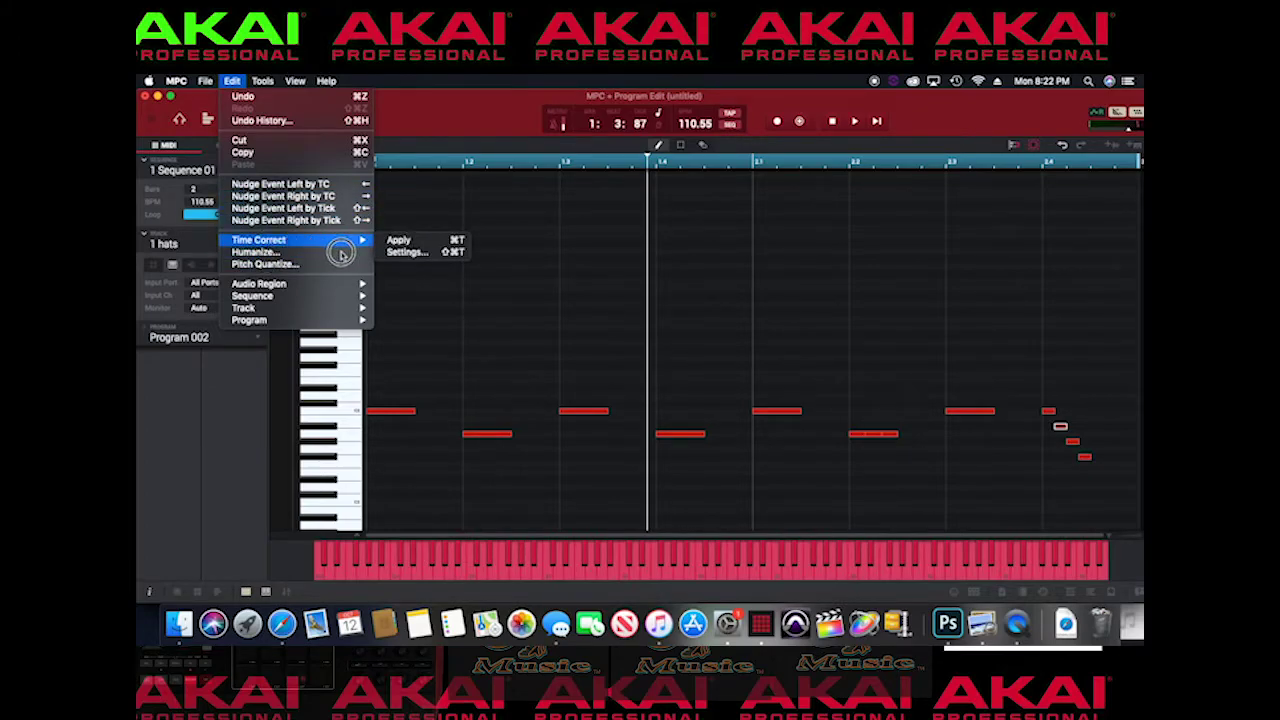
mouse_move(336, 314)
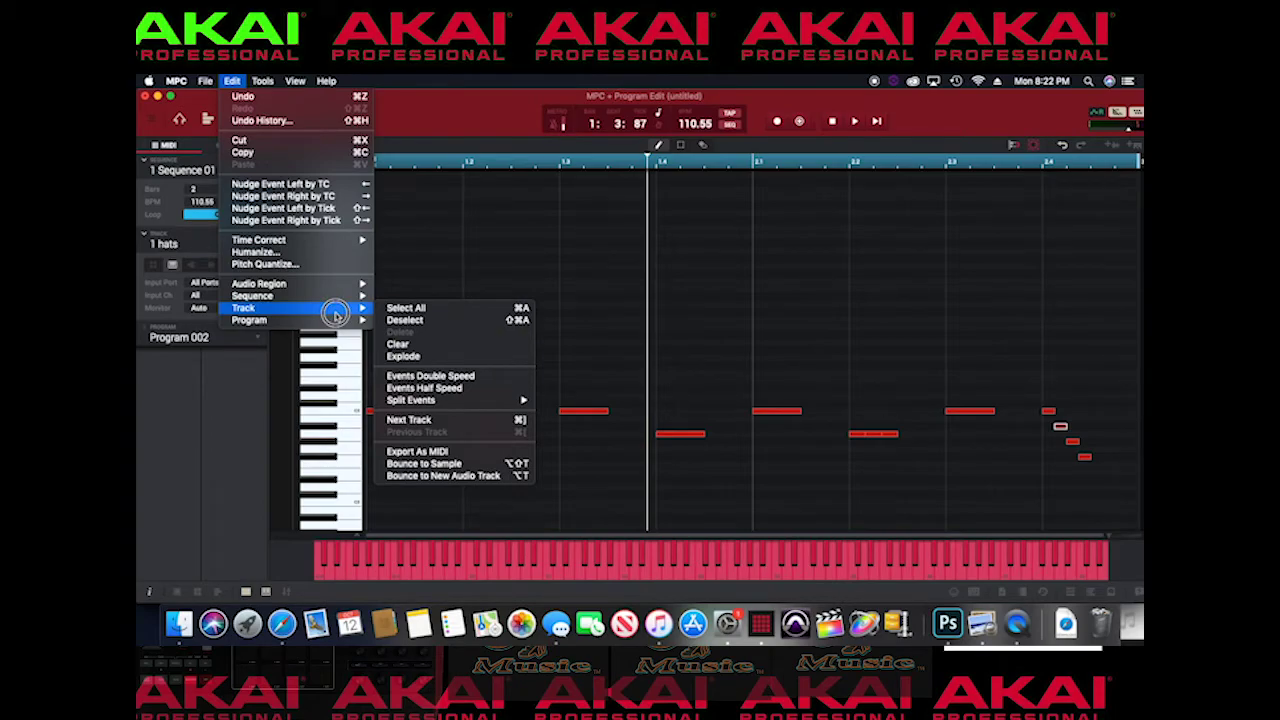
mouse_move(332, 240)
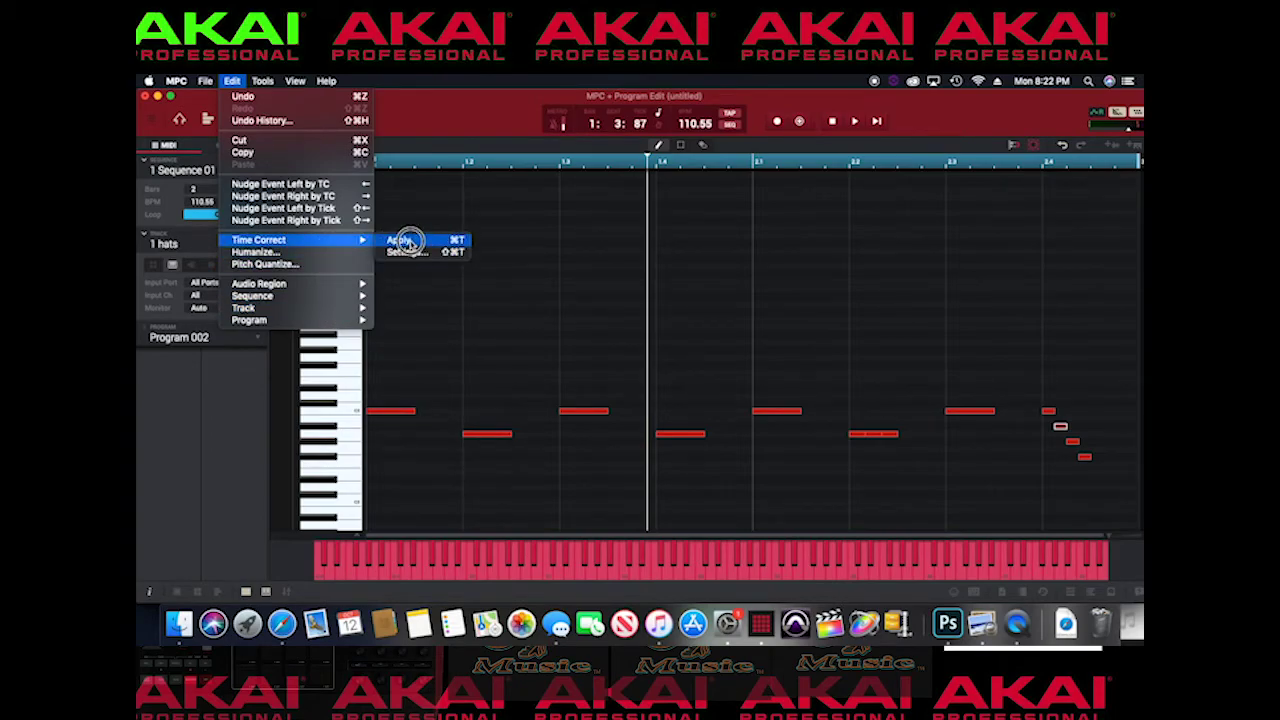
click(405, 251)
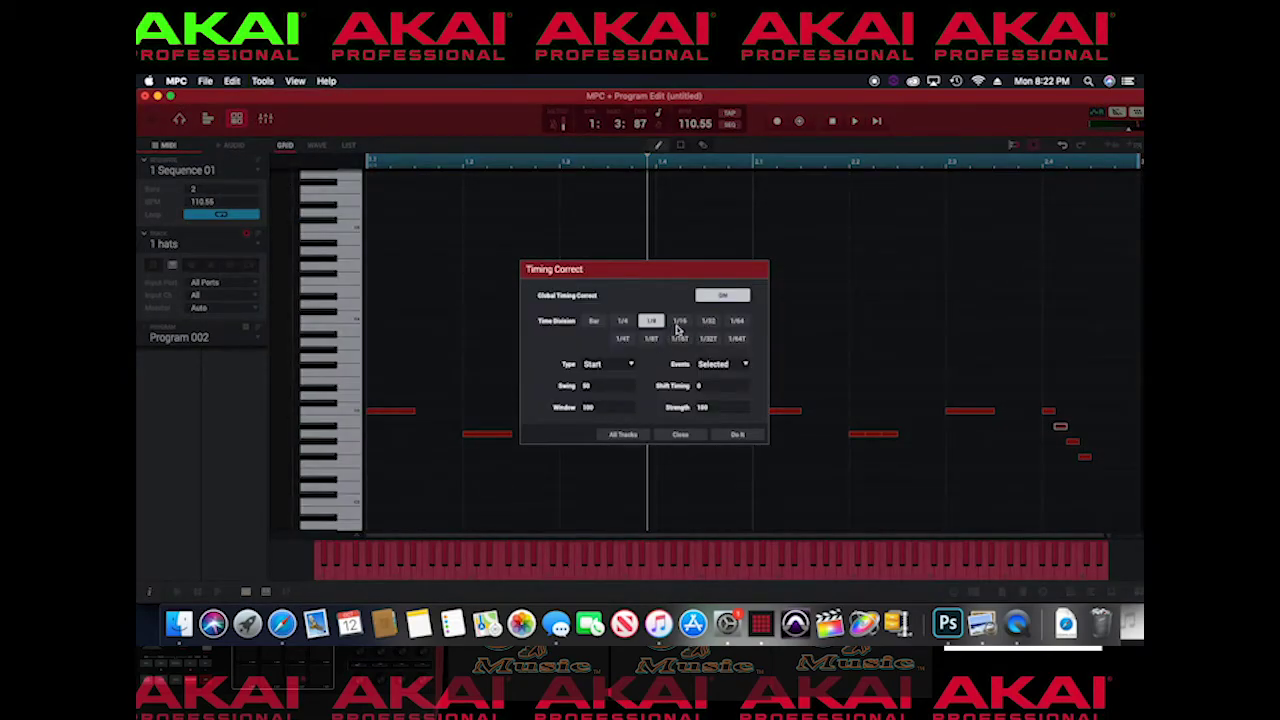
click(678, 321)
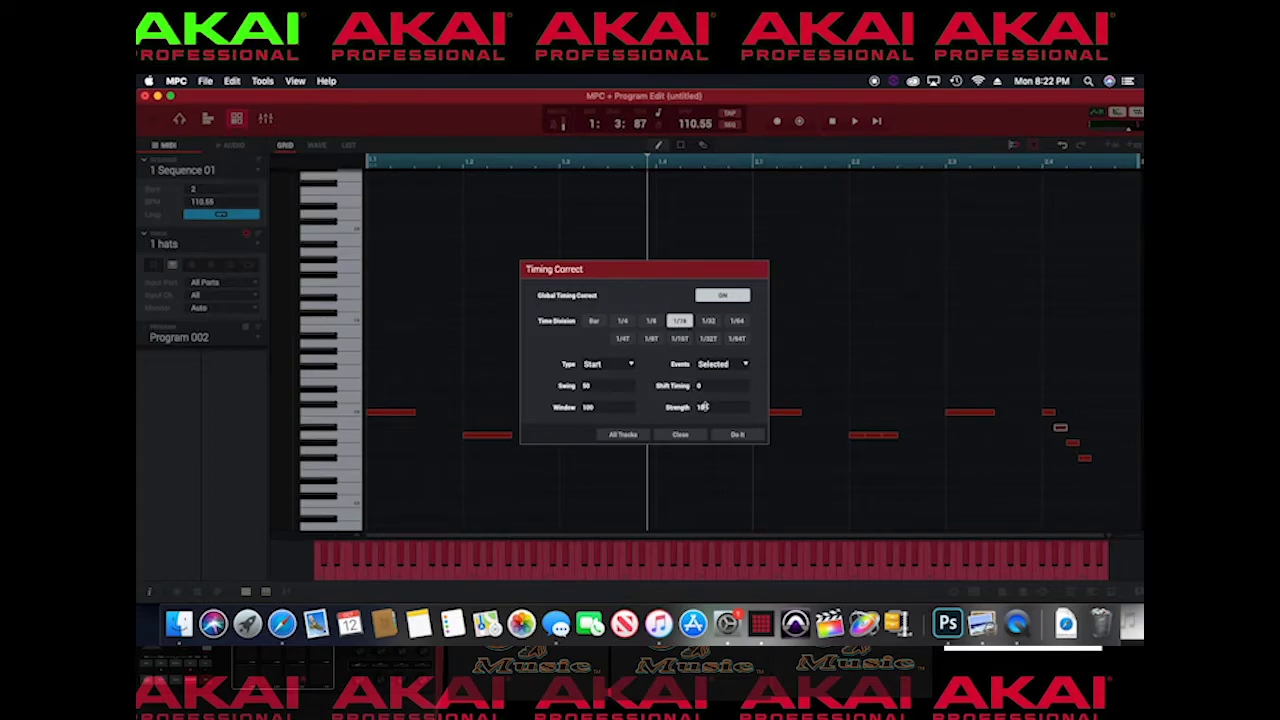
click(735, 436)
key(space)
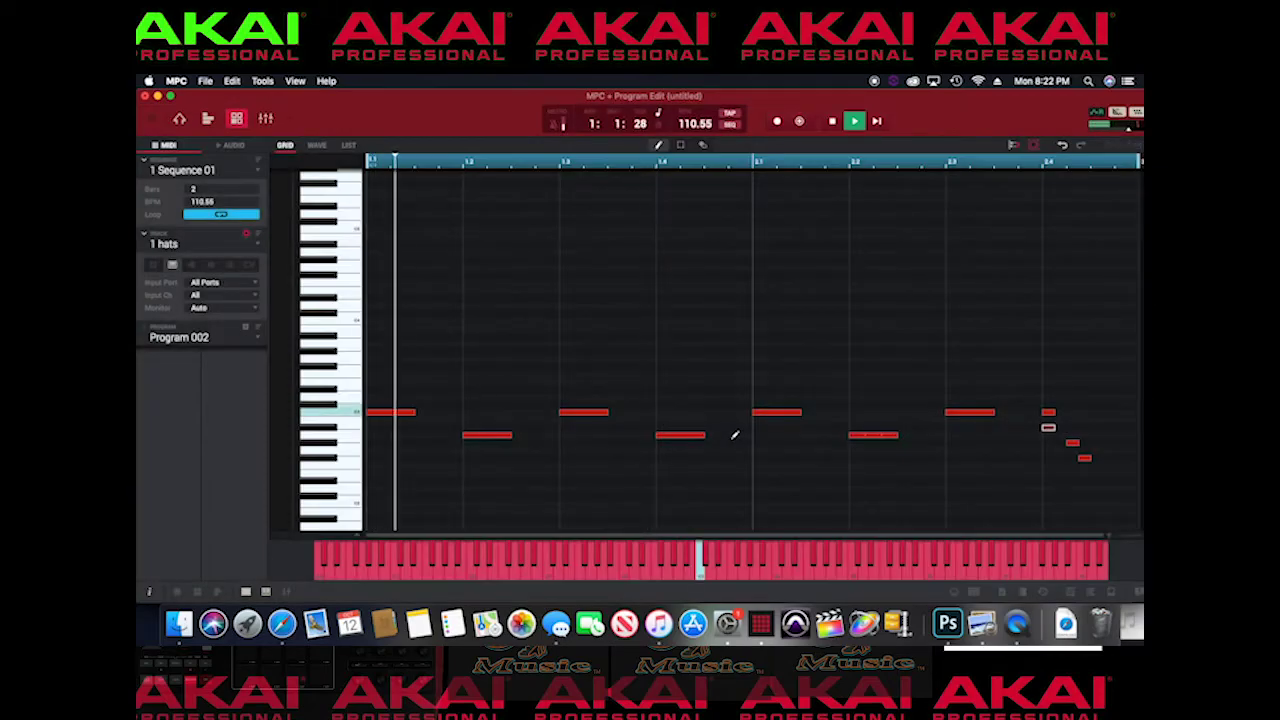
click(458, 411)
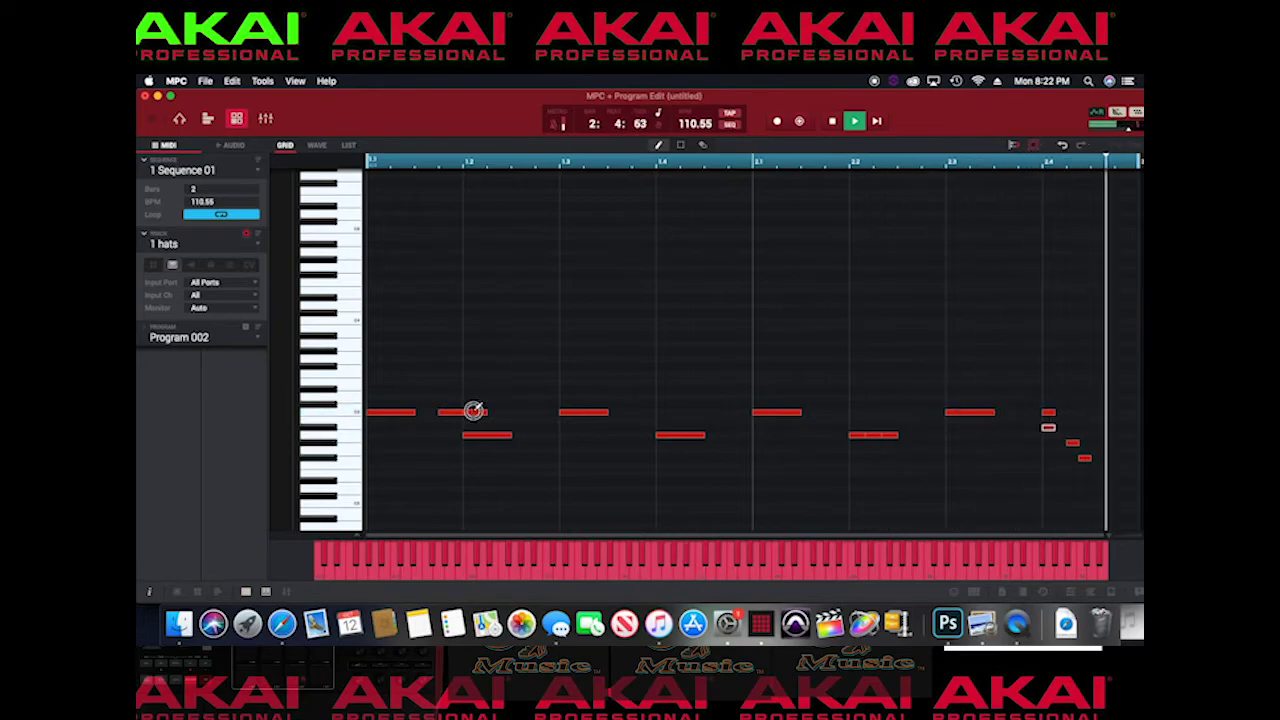
drag(487, 411, 465, 413)
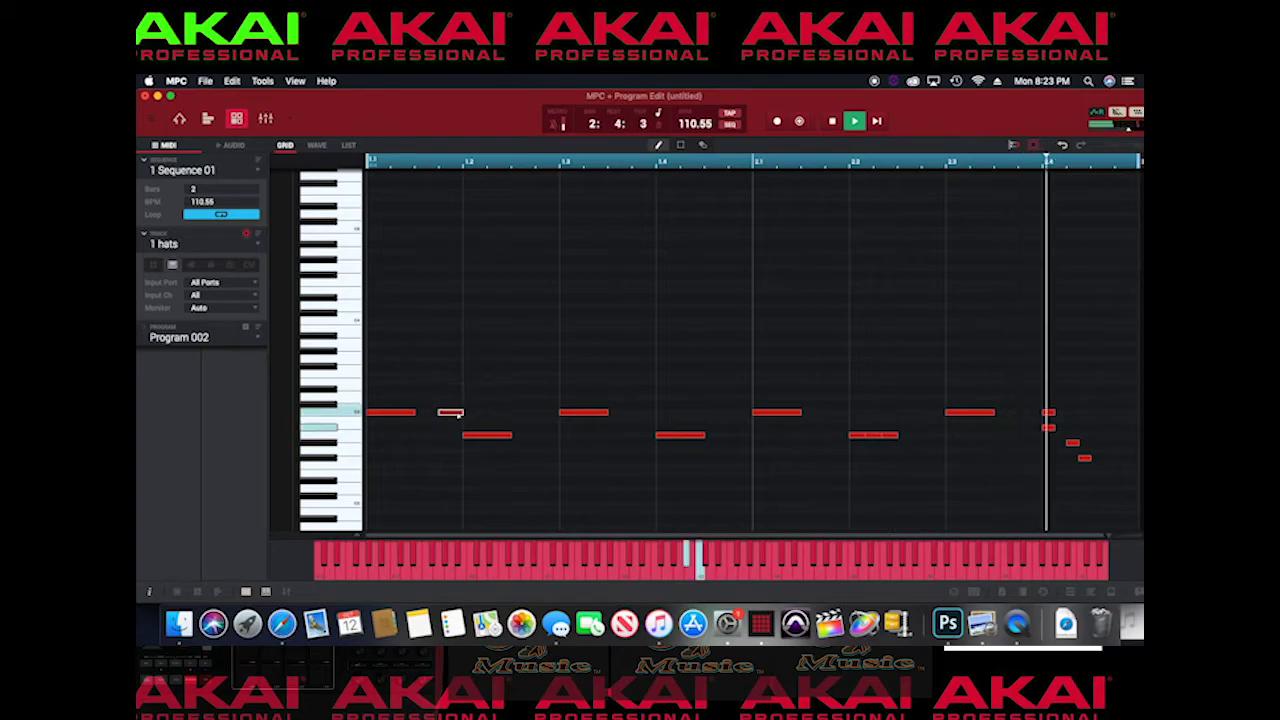
click(451, 412)
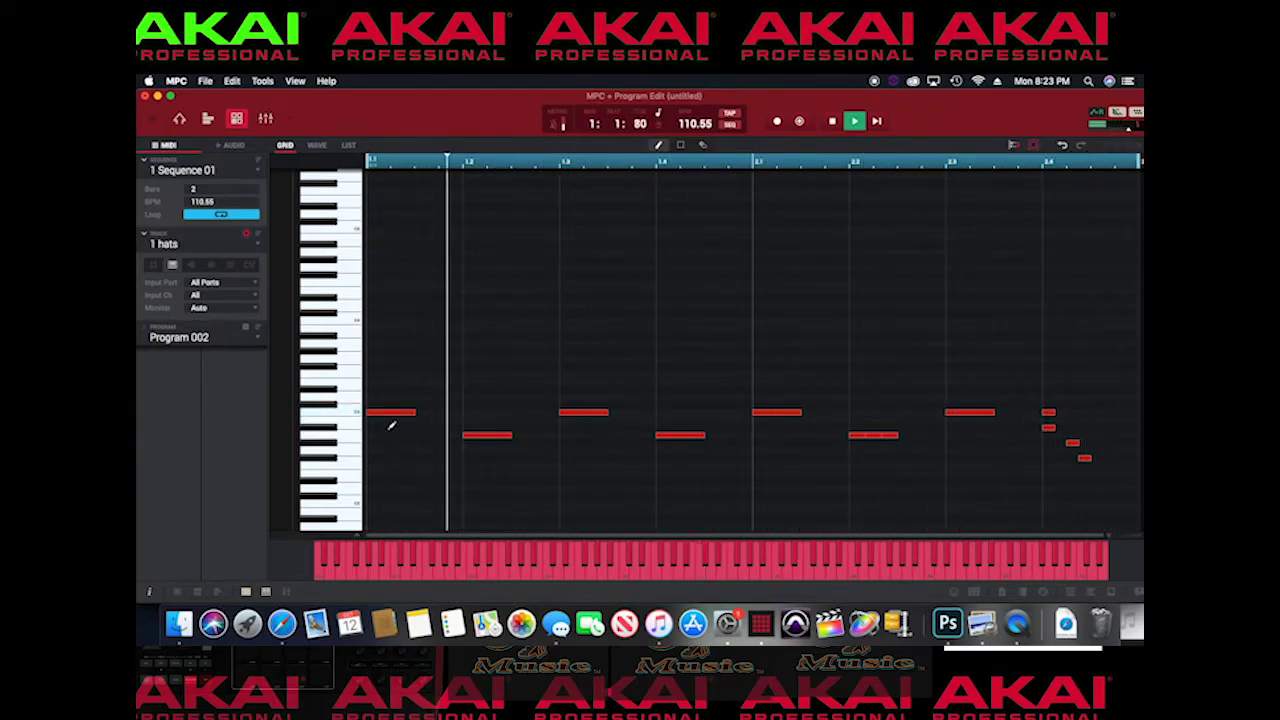
- Draw a note one row above the first hat, stretch it to the end of both bars, and audition it
mouse_move(376, 396)
mouse_down()
mouse_move(749, 369)
mouse_move(1034, 374)
mouse_up()
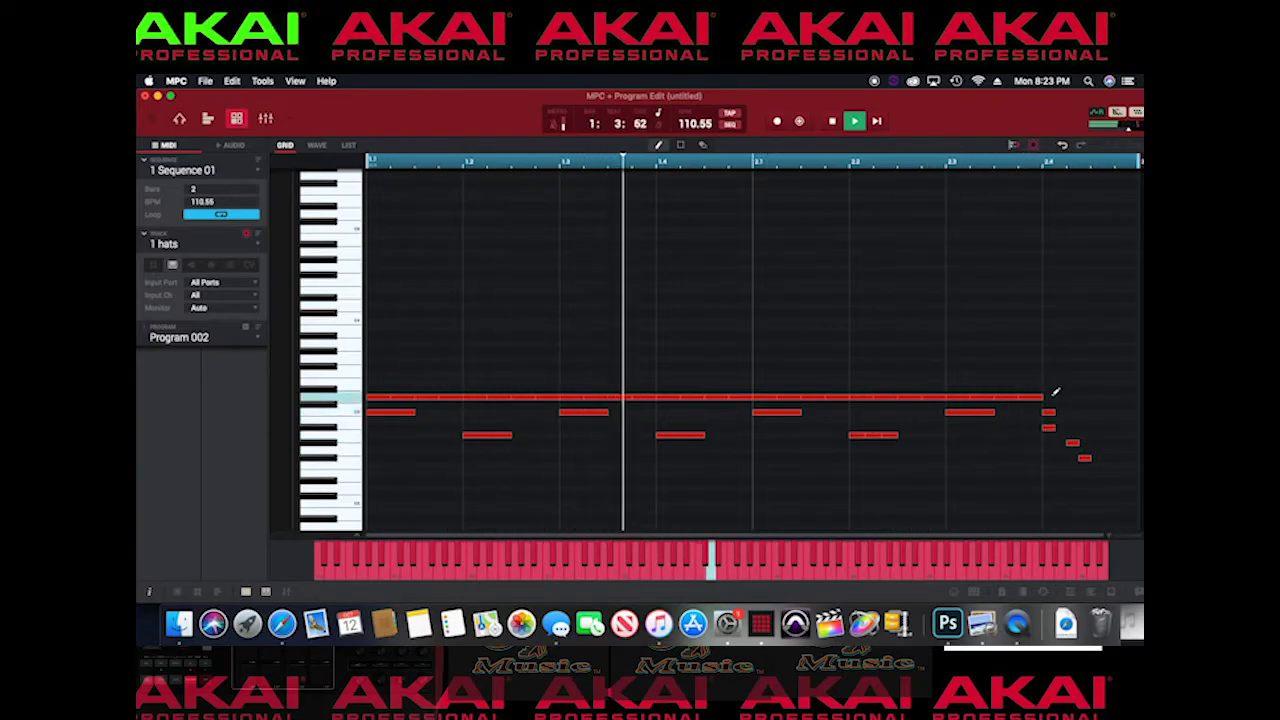
drag(1050, 394, 1114, 394)
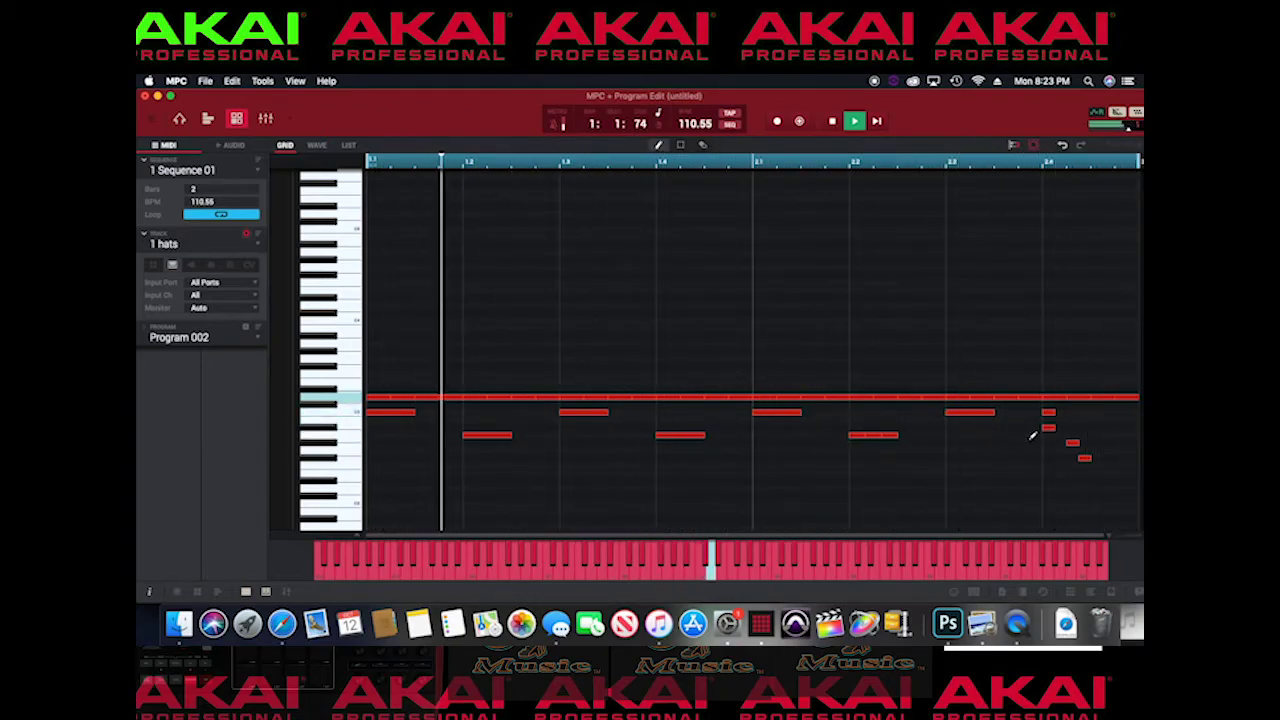
key(space)
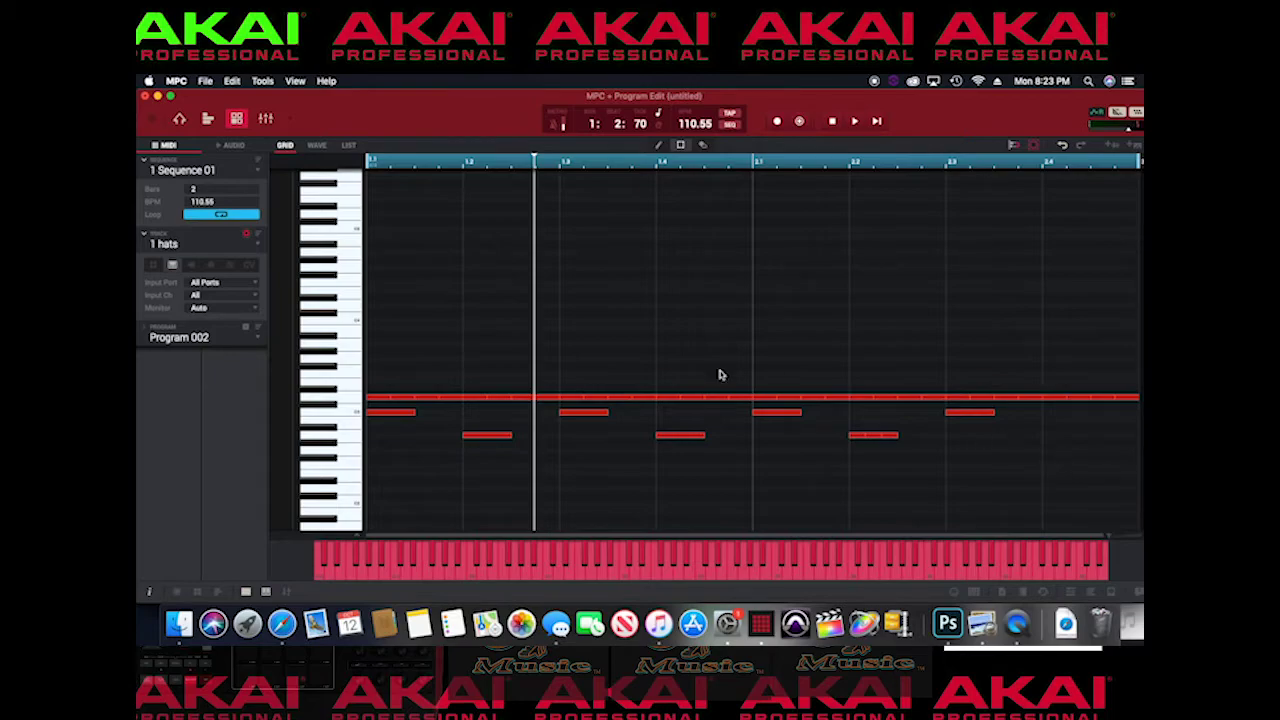
key(space)
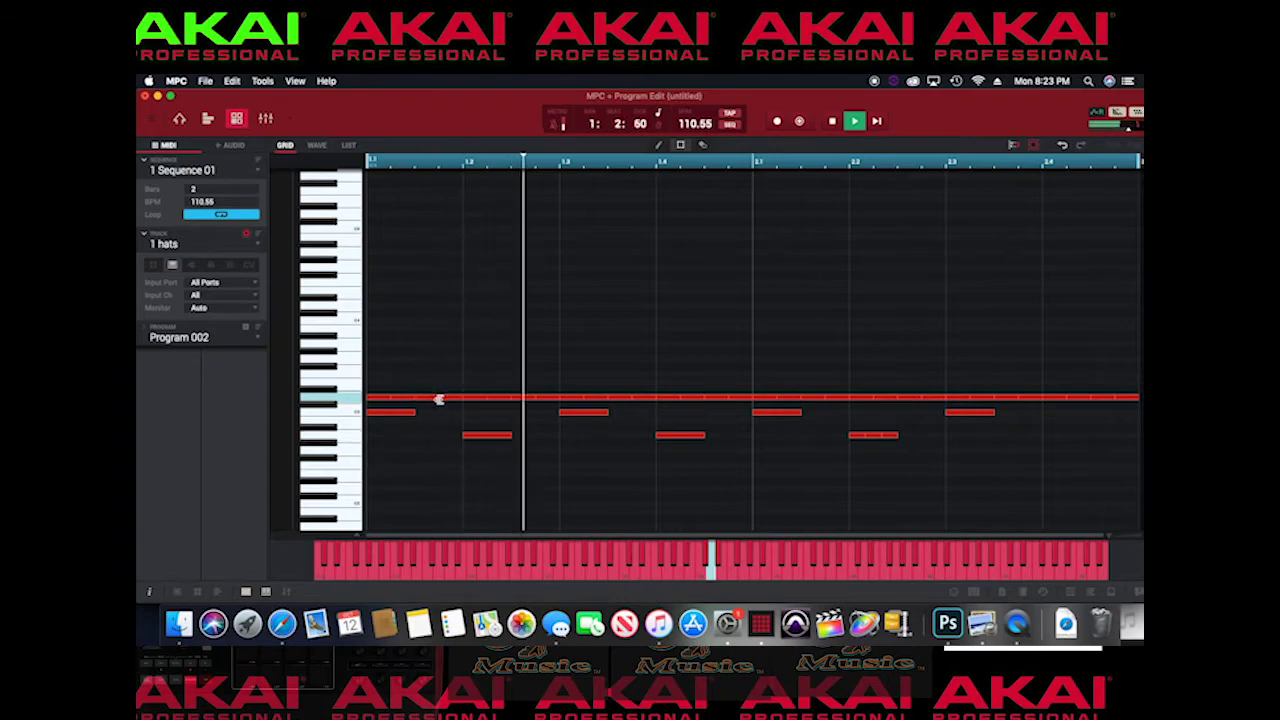
key(space)
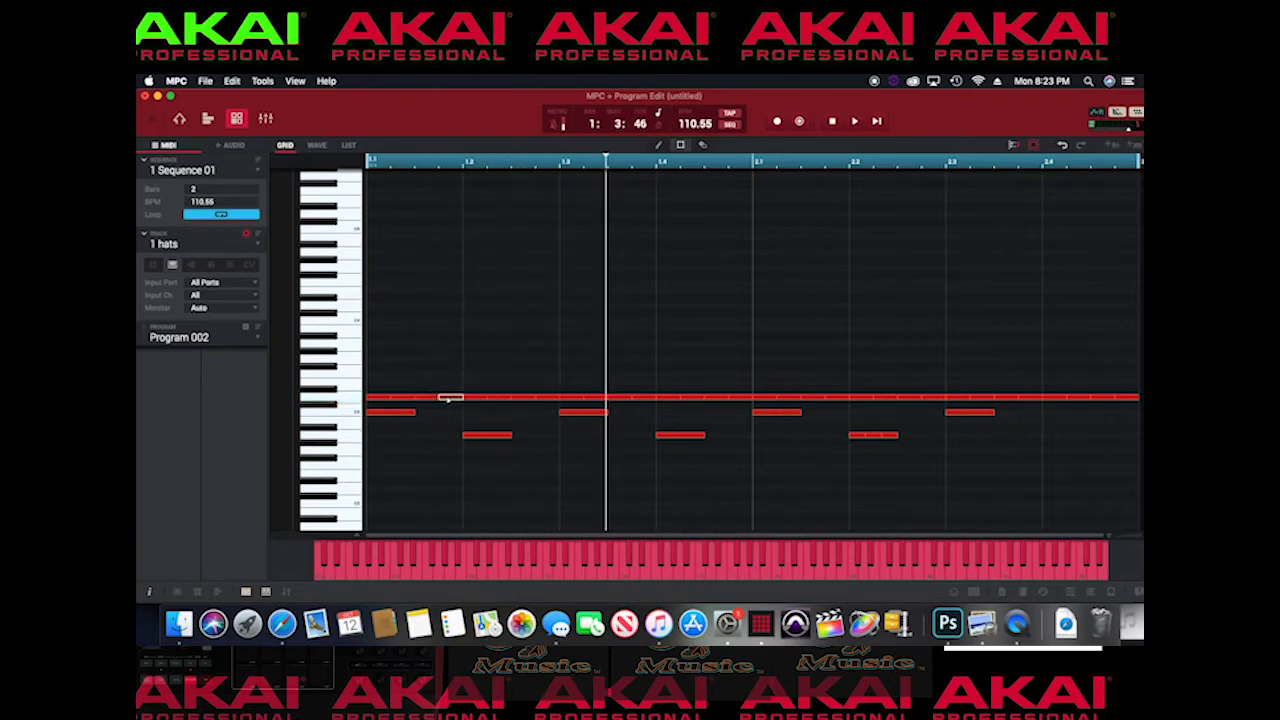